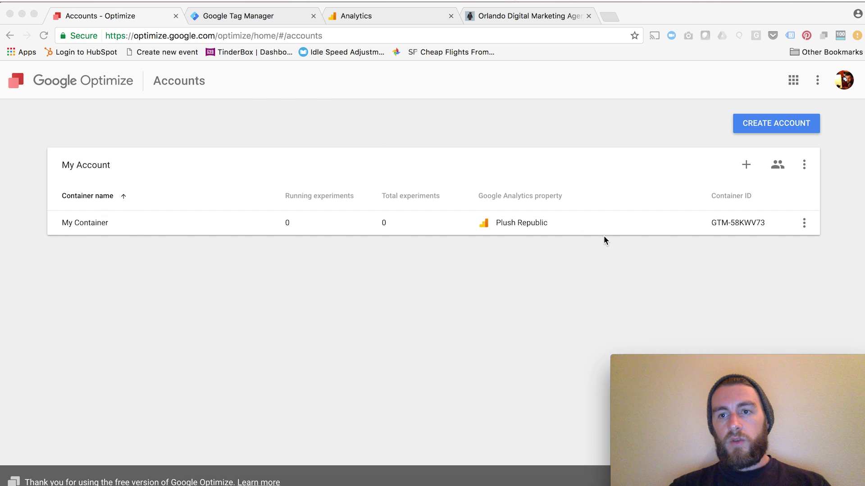
Start a new Optimize account form, then close it without creating an account
left_click(713, 142)
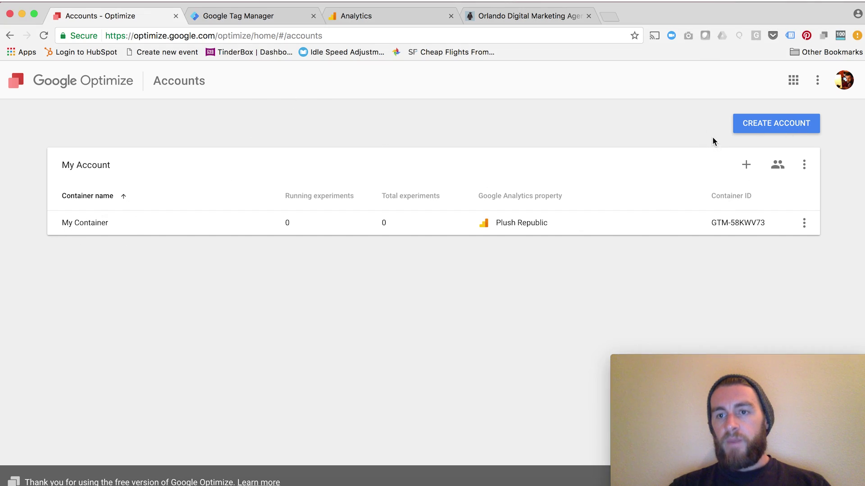
left_click(762, 129)
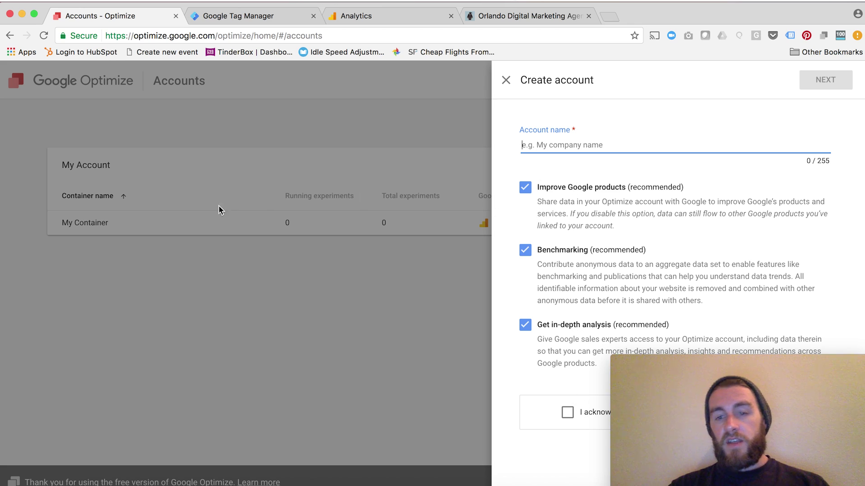
left_click(505, 81)
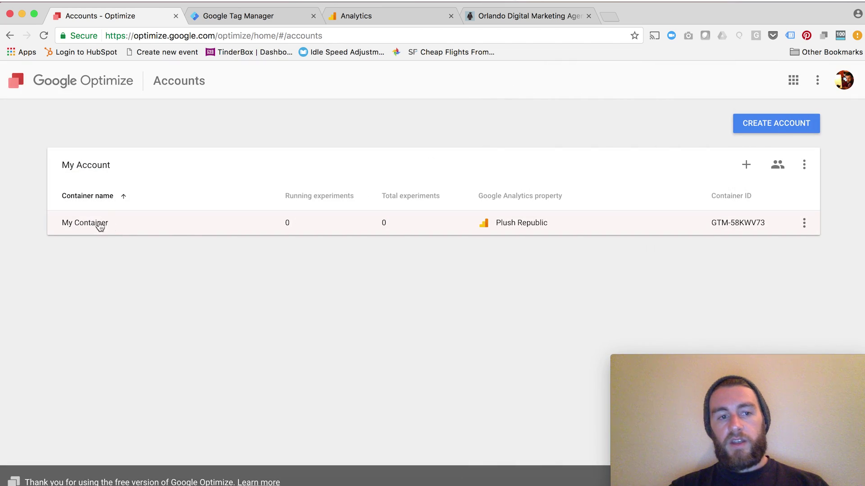
Open My Container's experiments page and review its account-management step and container details without changes
left_click(99, 225)
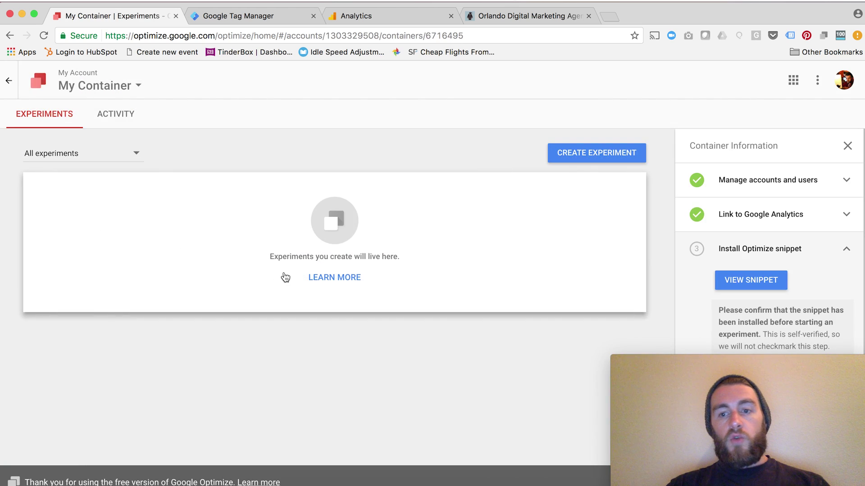
left_click_drag(661, 362, 51, 367)
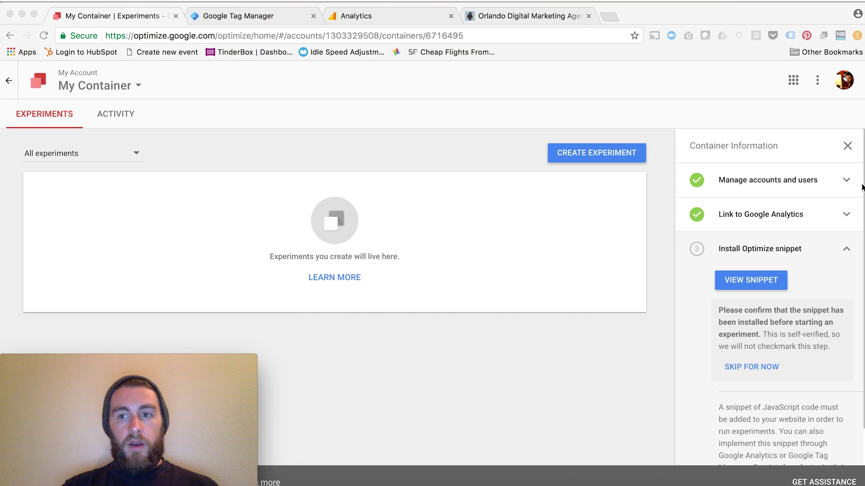
left_click(848, 181)
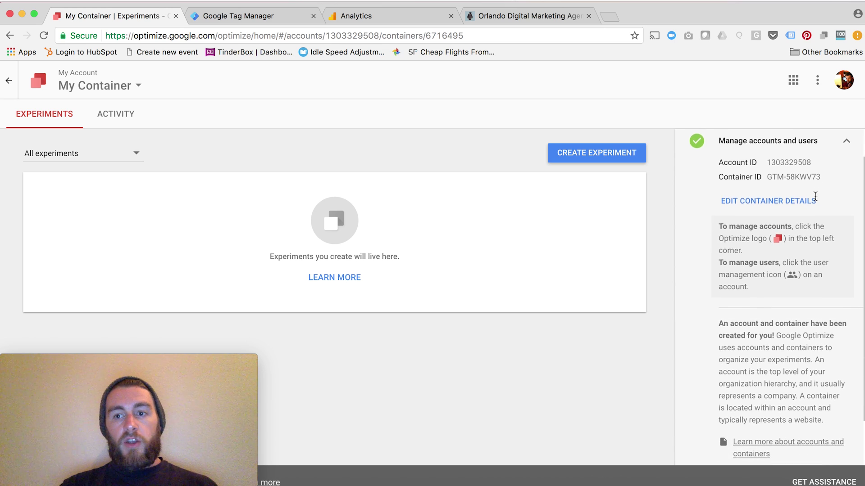
left_click(783, 198)
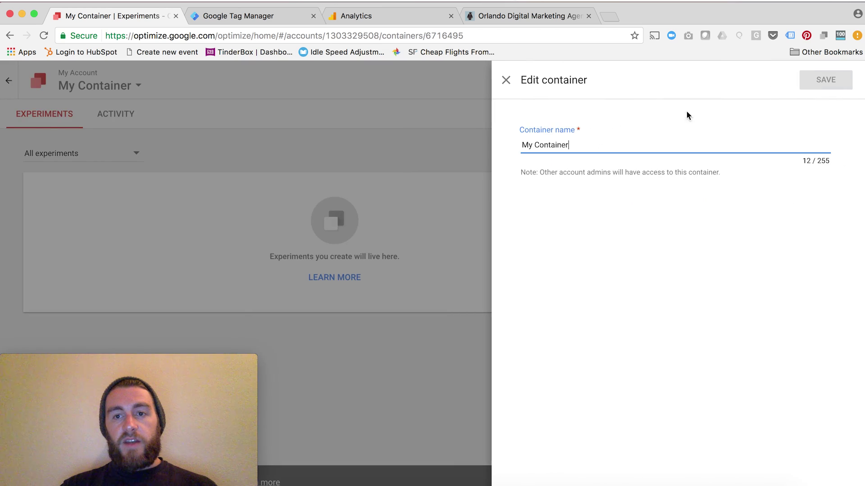
left_click(506, 81)
scroll(789, 297, "down", 1)
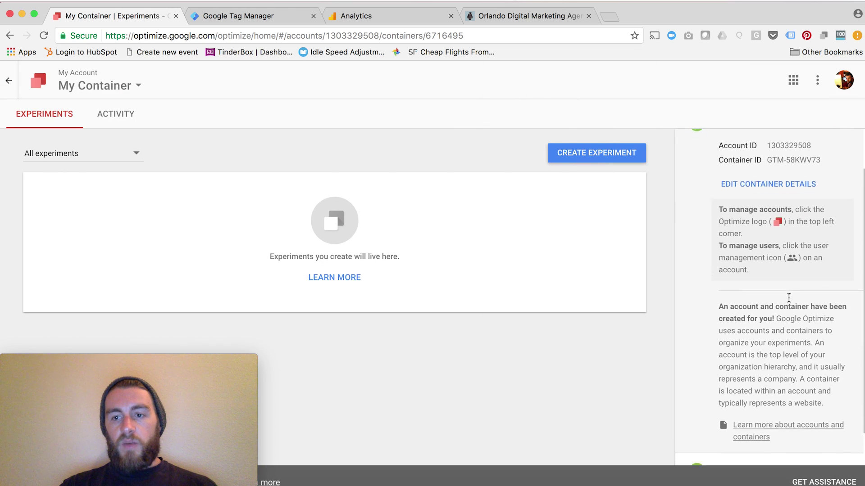
scroll(788, 297, "down", 3)
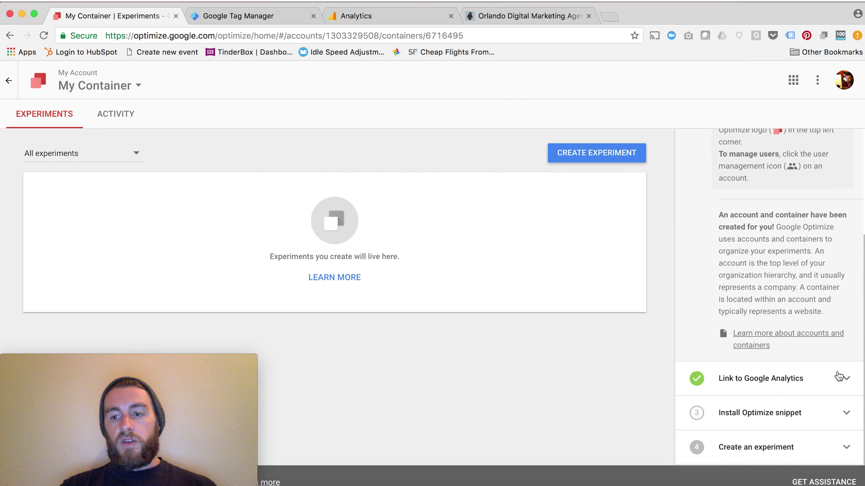
Keep My Container's Analytics link on the Plush Republic property and close the link editor
left_click(839, 378)
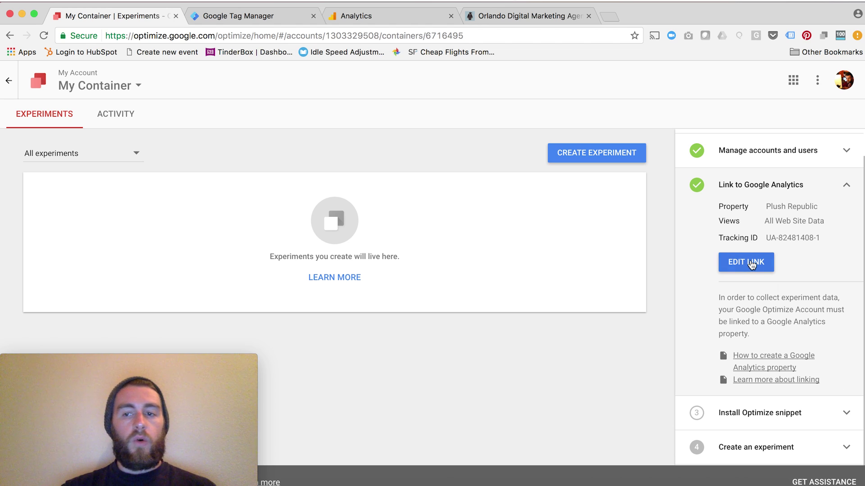
left_click(750, 265)
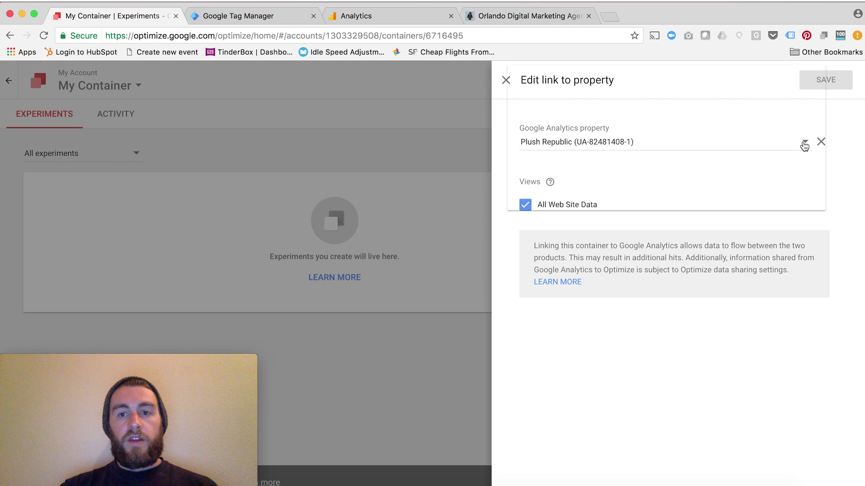
left_click(804, 144)
left_click(611, 197)
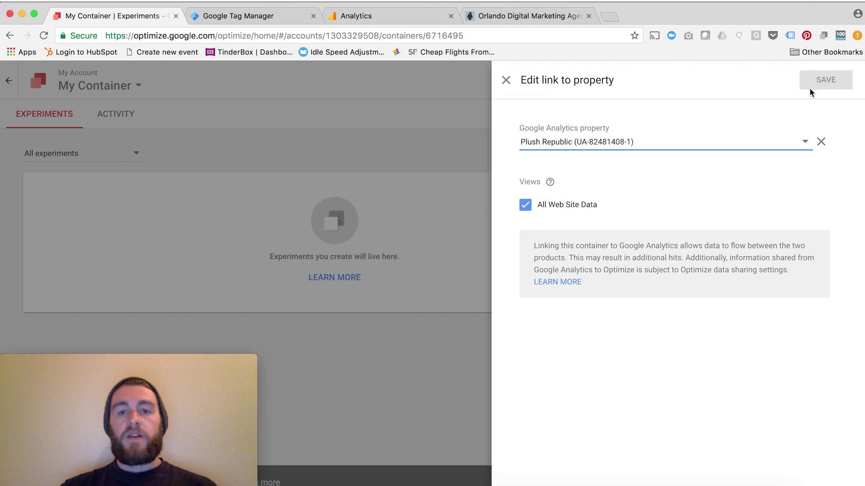
left_click(506, 80)
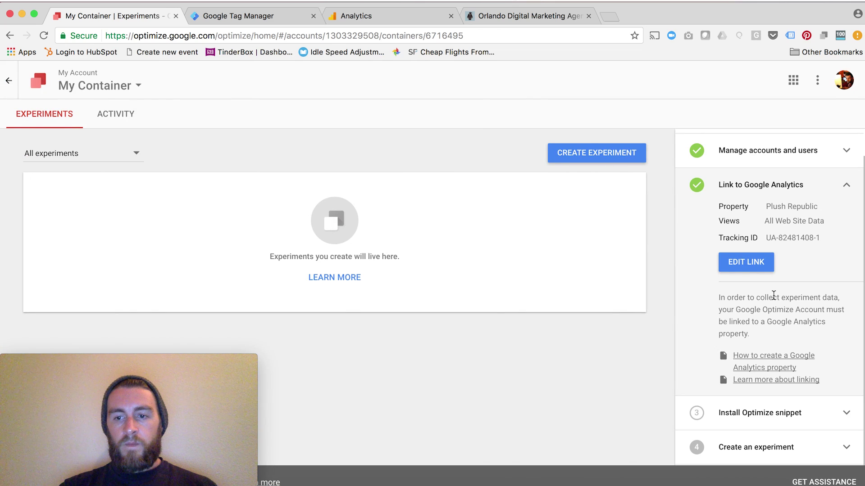
Expand Install Optimize snippet and review the code in the Add Optimize to your website dialog
left_click(846, 414)
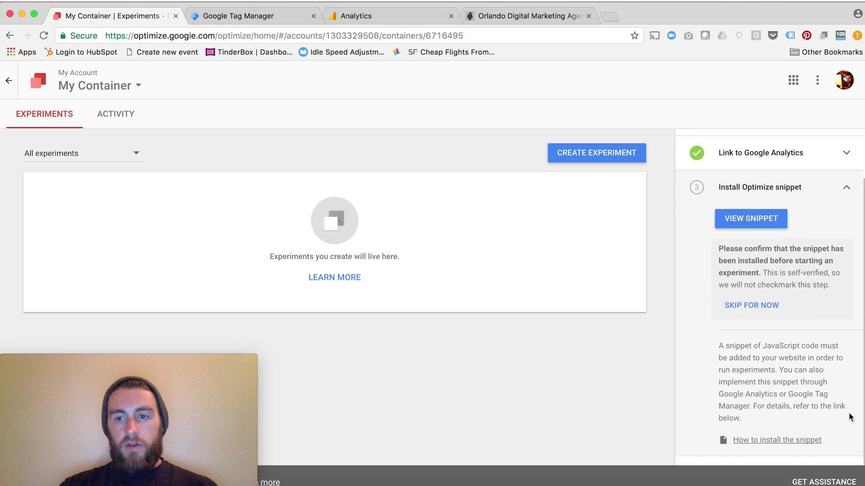
left_click(734, 218)
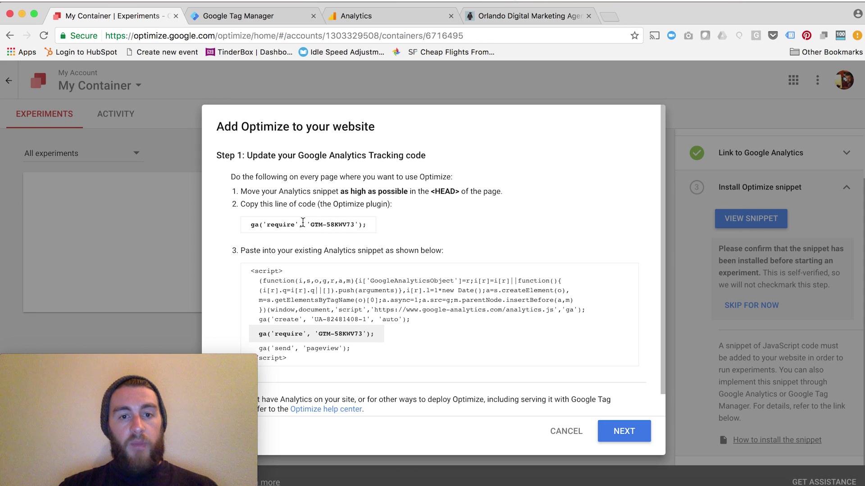
left_click(220, 15)
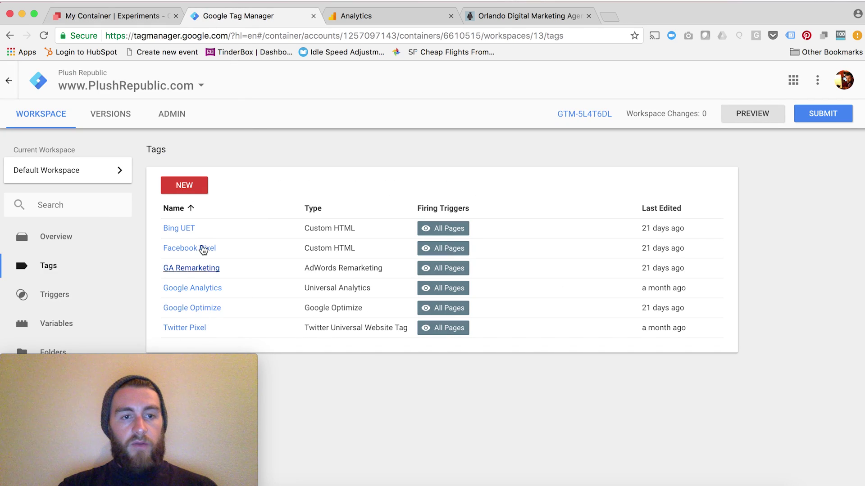
Create a new Tag Manager tag named 'Google Optimize Tag' with the Google Optimize tag type
left_click(189, 188)
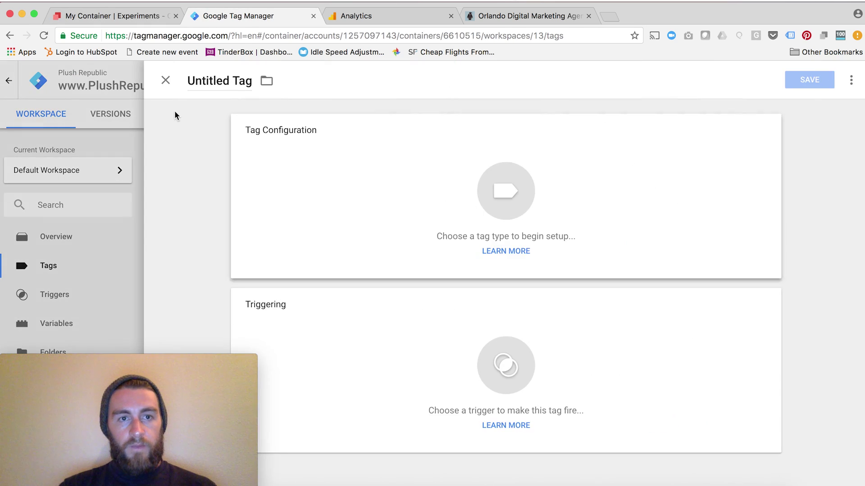
left_click(208, 81)
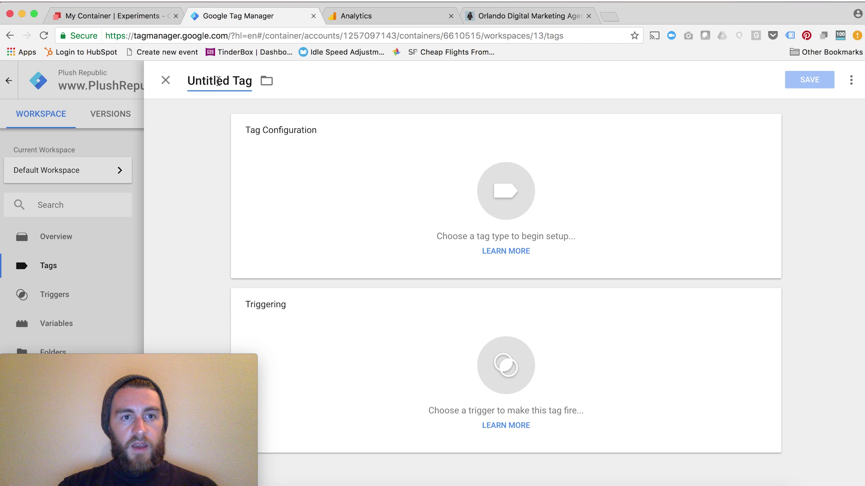
triple_click(207, 81)
type("Google Optimize Tag")
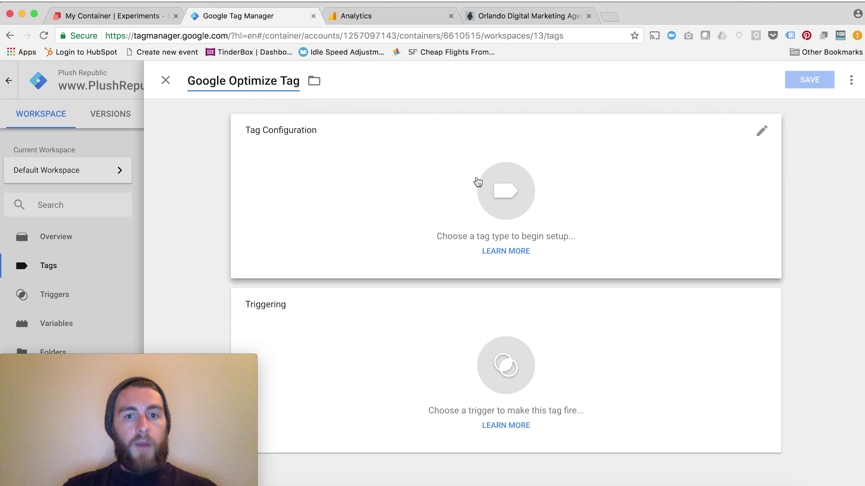
left_click(458, 174)
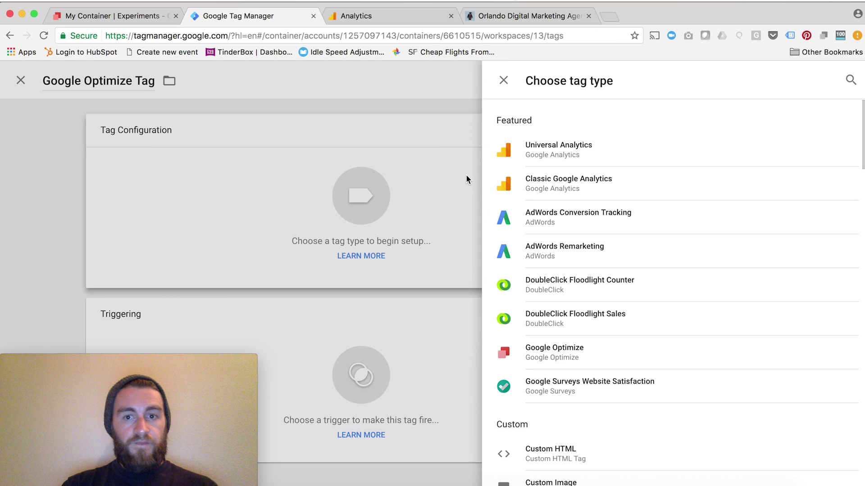
scroll(594, 202, "down", 1)
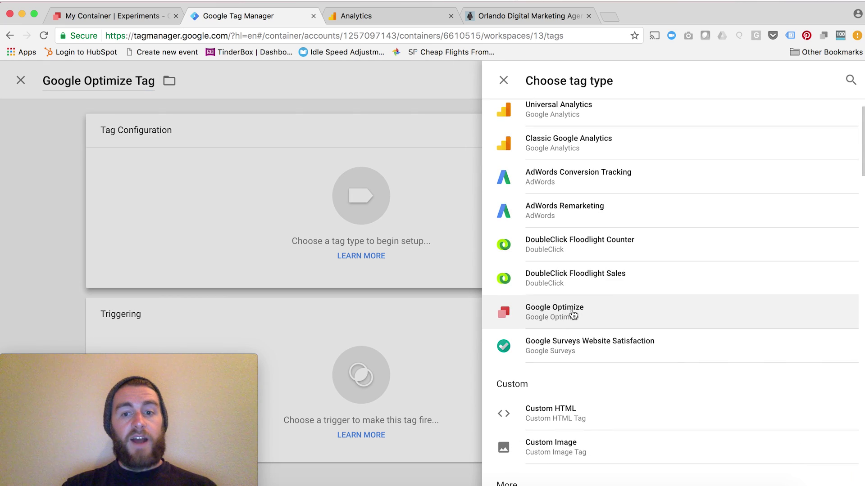
left_click(588, 316)
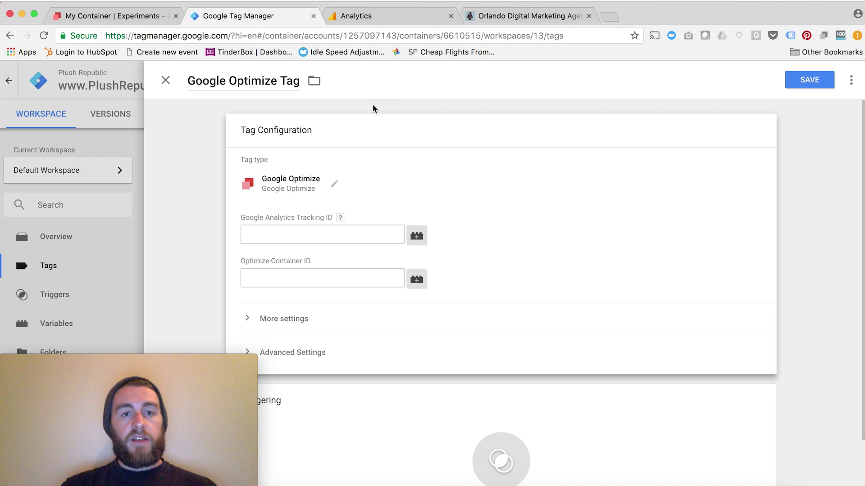
left_click(359, 17)
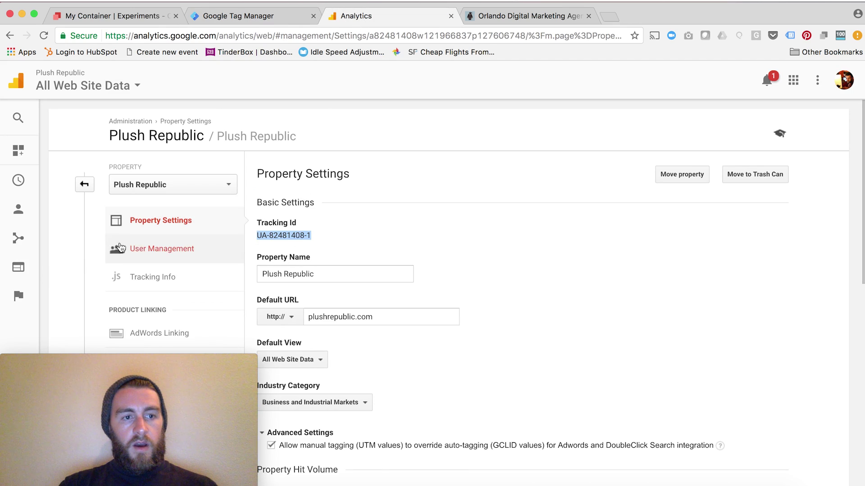
Copy the Plush Republic property's Tracking Id from Analytics Property Settings
left_click(84, 184)
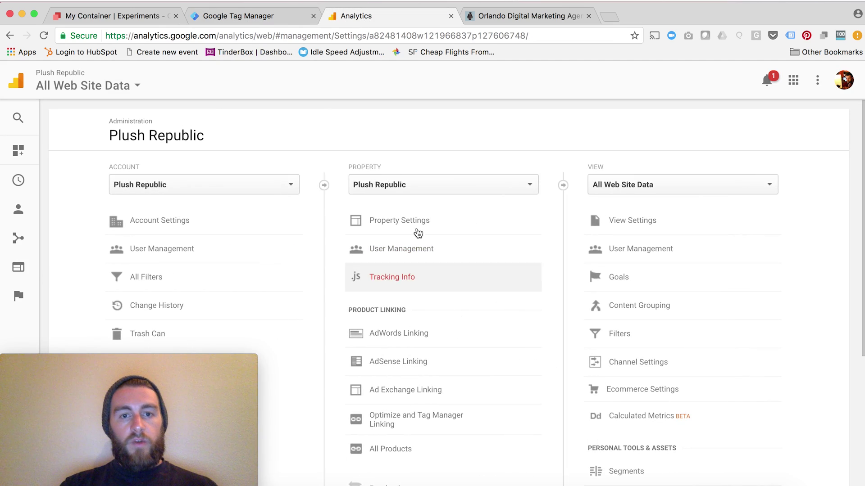
left_click(403, 225)
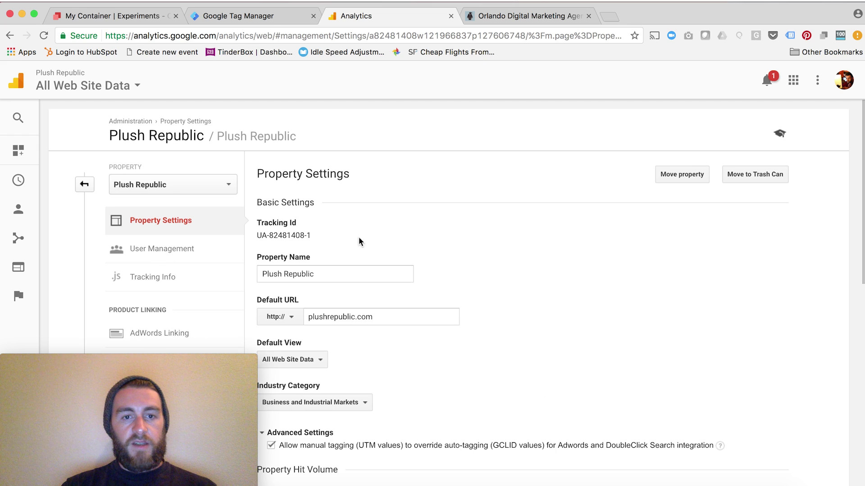
left_click_drag(311, 235, 259, 239)
key("super+c")
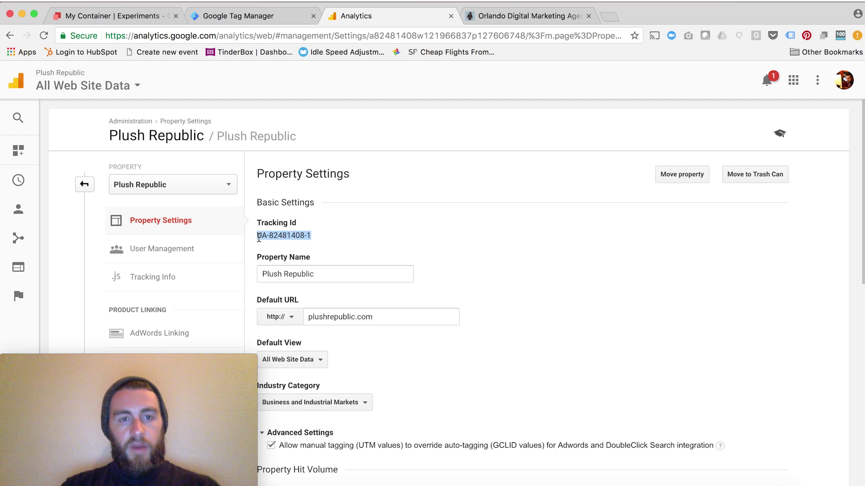
left_click(259, 18)
Paste the Analytics tracking ID and the Optimize container ID from the snippet into the tag
left_click(308, 235)
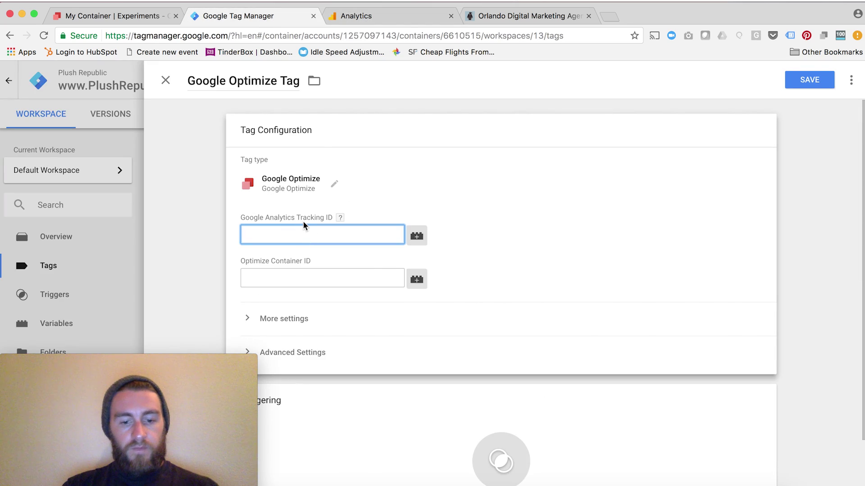
key("super+v")
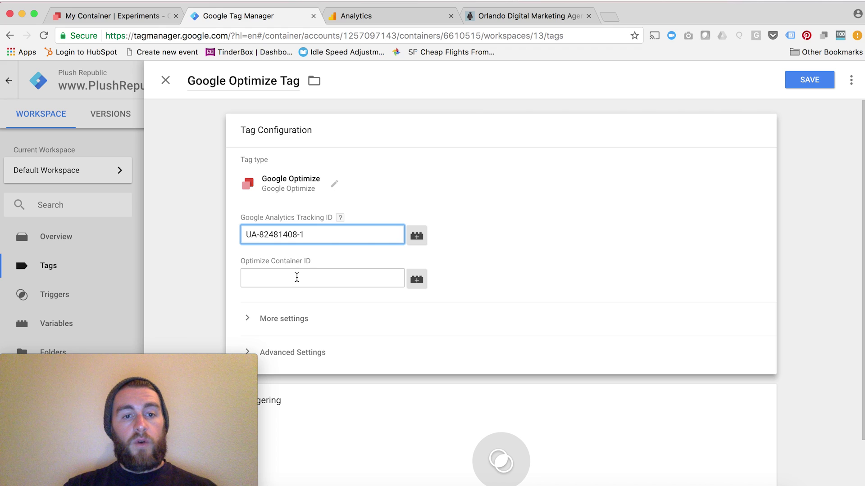
left_click(297, 277)
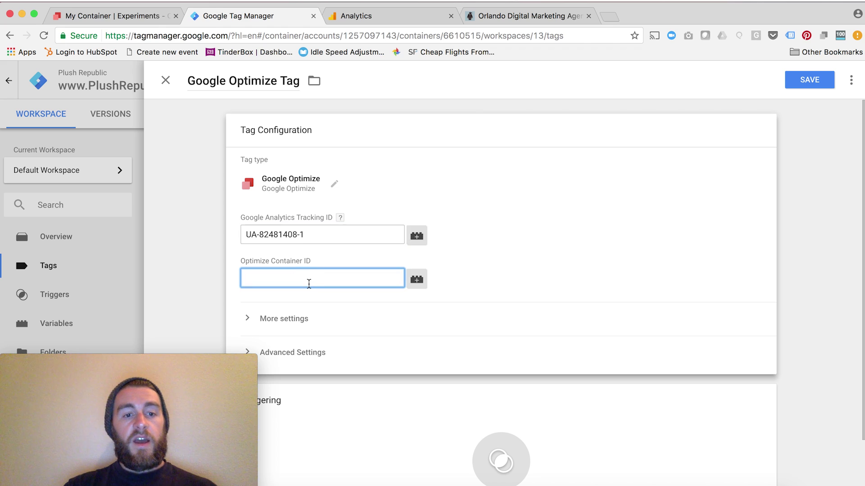
left_click(124, 18)
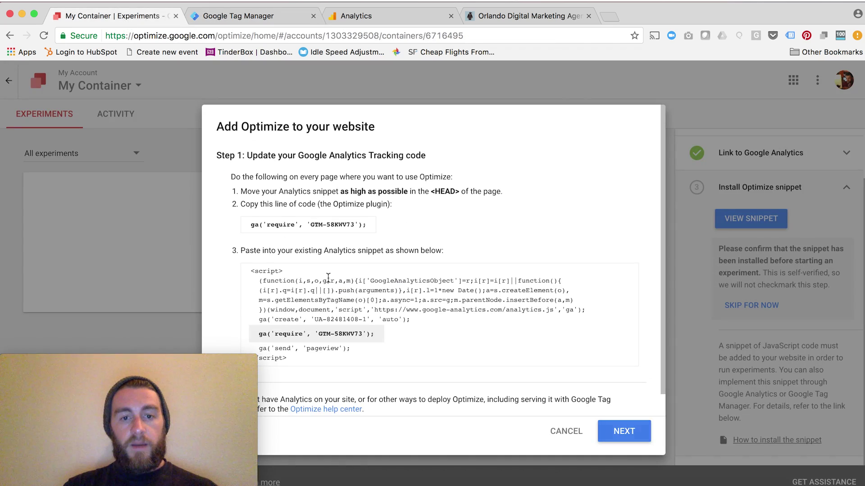
left_click_drag(362, 332, 321, 333)
key("super+c")
left_click(238, 15)
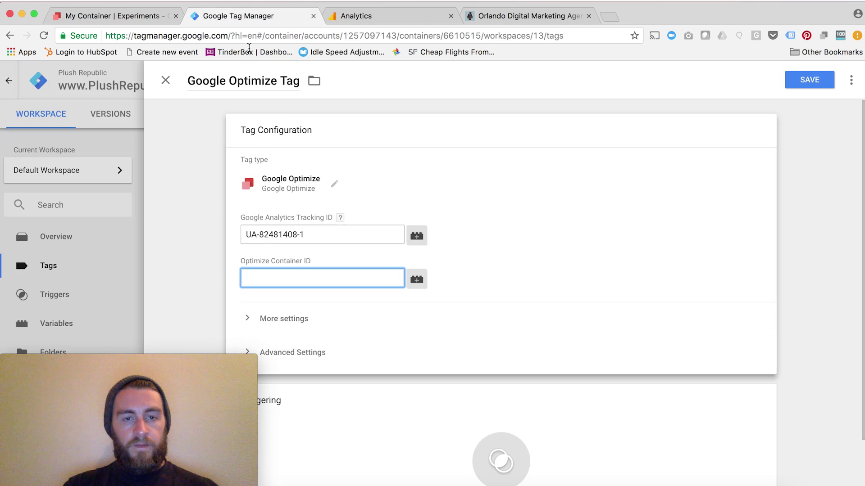
left_click(335, 284)
key("super+v")
scroll(575, 267, "down", 3)
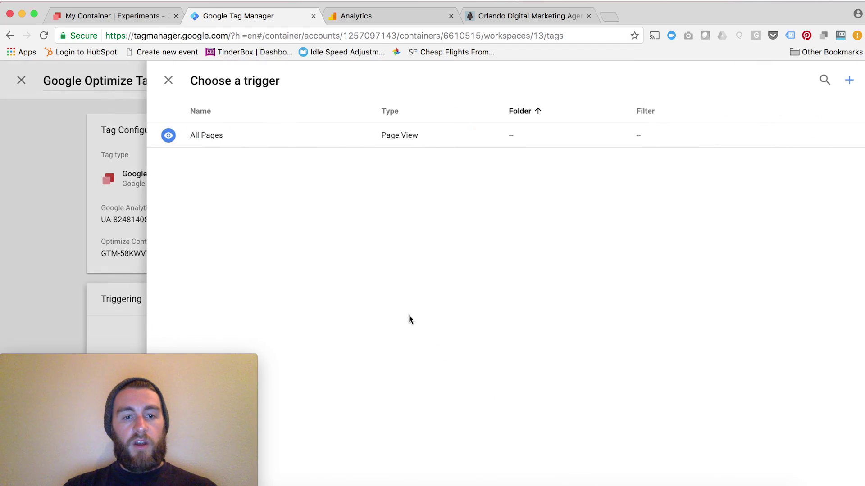
Set the tag's trigger to All Pages, then discard the unsaved tag
left_click(207, 135)
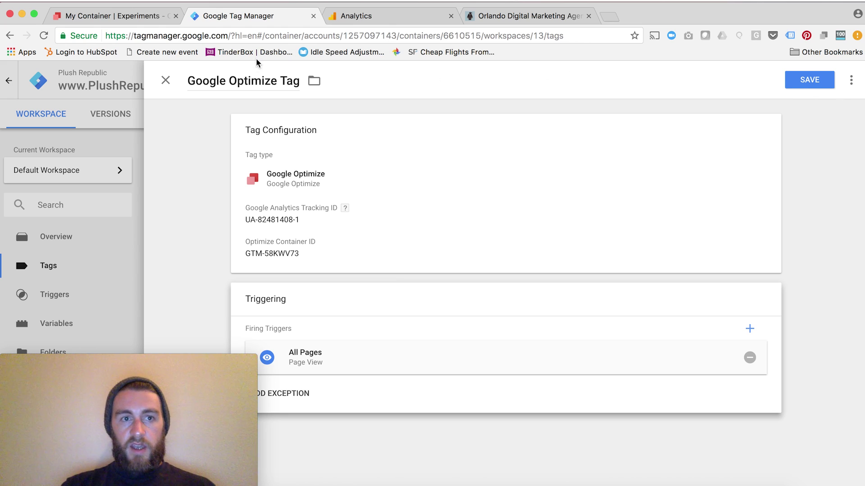
left_click(166, 81)
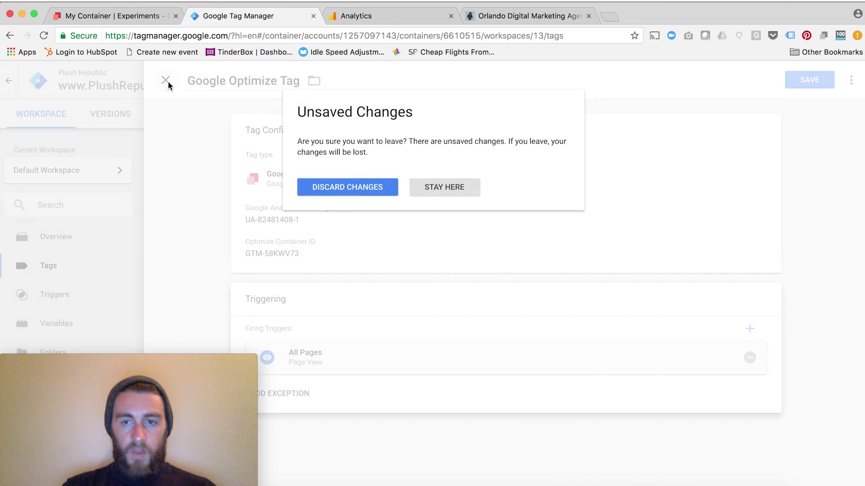
left_click(357, 189)
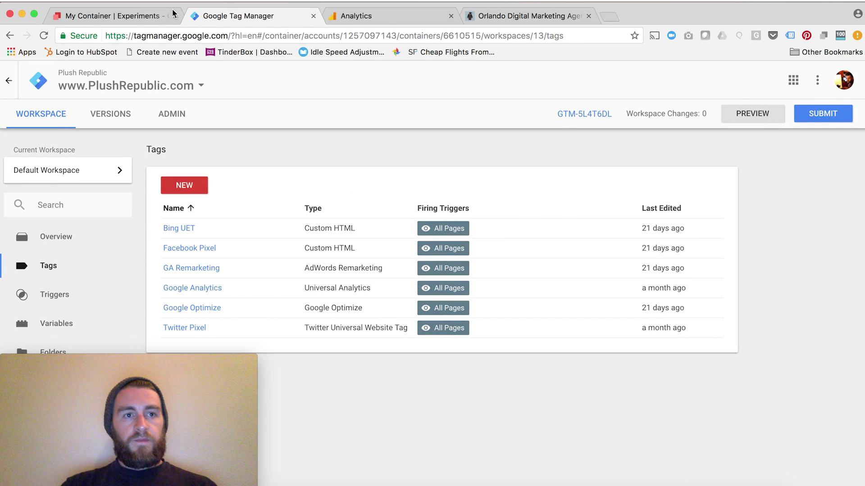
Advance the Add Optimize dialog to Step 2 and select the anti-flicker snippet code
left_click(134, 16)
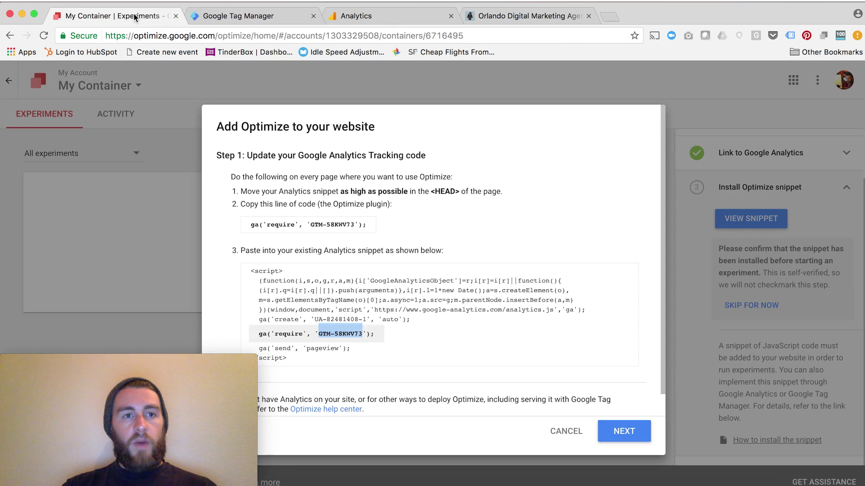
left_click(430, 306)
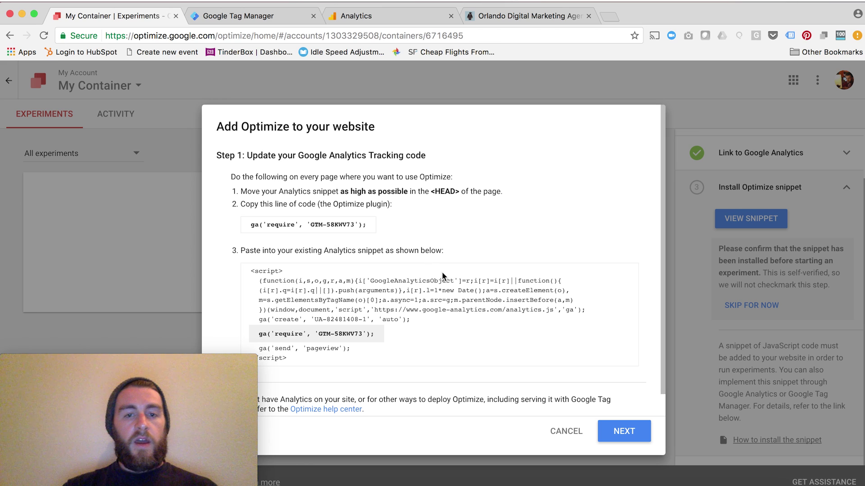
left_click(625, 434)
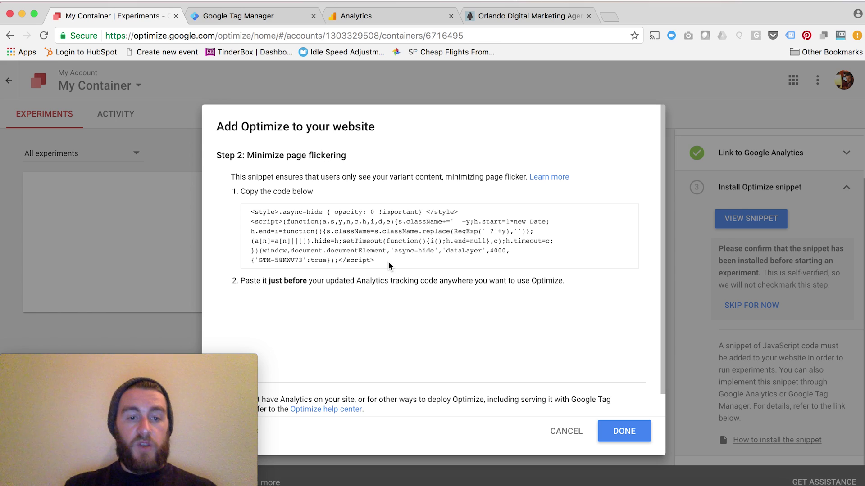
left_click_drag(378, 261, 366, 259)
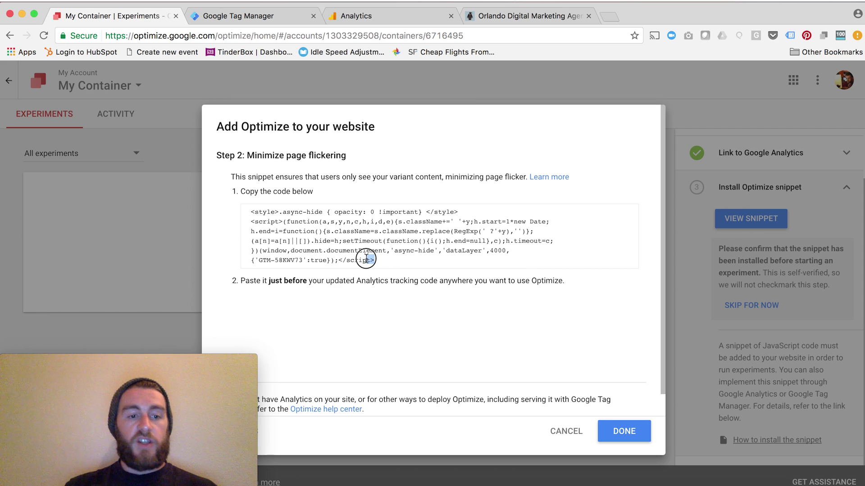
left_click_drag(365, 260, 366, 259)
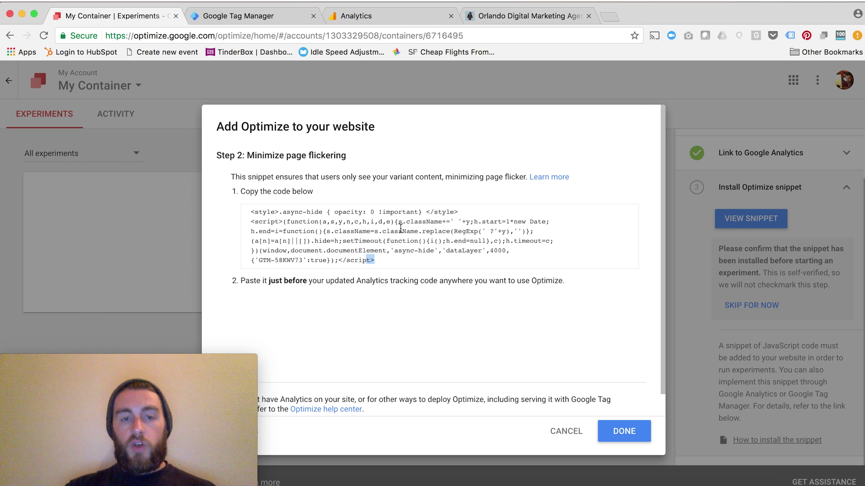
Go from the Plush Republic site's WordPress dashboard to the Appearance > Editor theme file editor
left_click(505, 17)
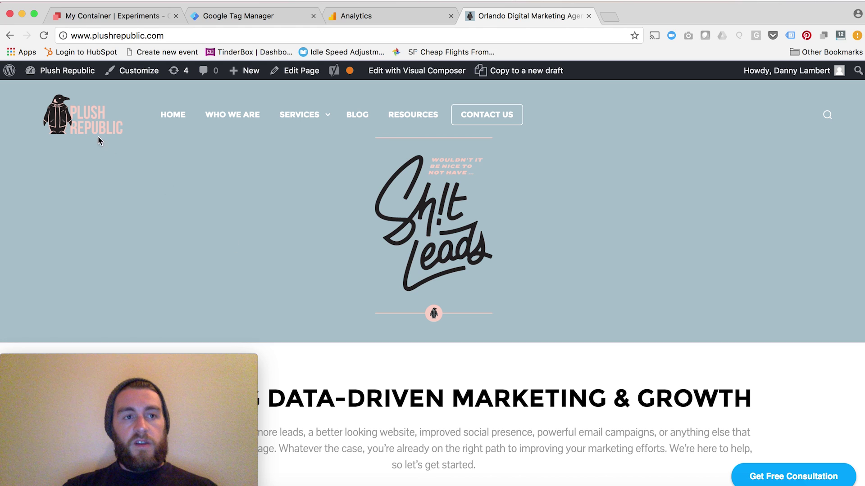
left_click(39, 72)
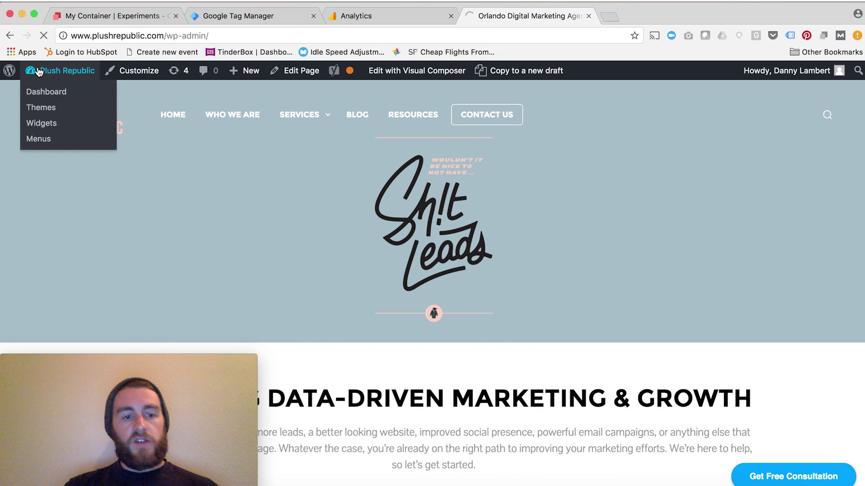
scroll(54, 232, "down", 1)
scroll(54, 232, "down", 2)
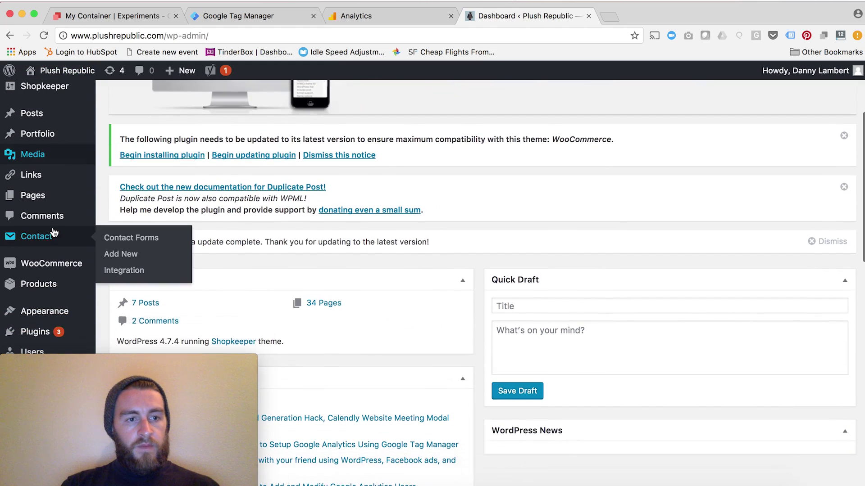
mouse_move(72, 366)
left_click_drag(72, 365, 683, 365)
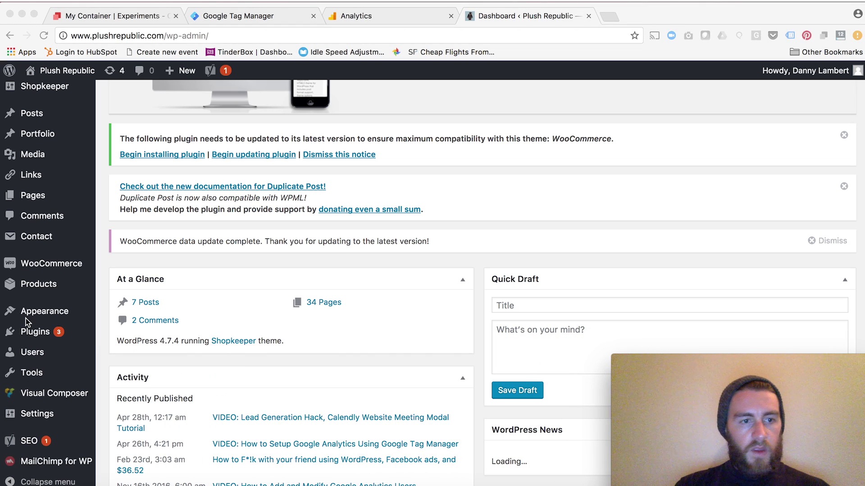
mouse_move(32, 311)
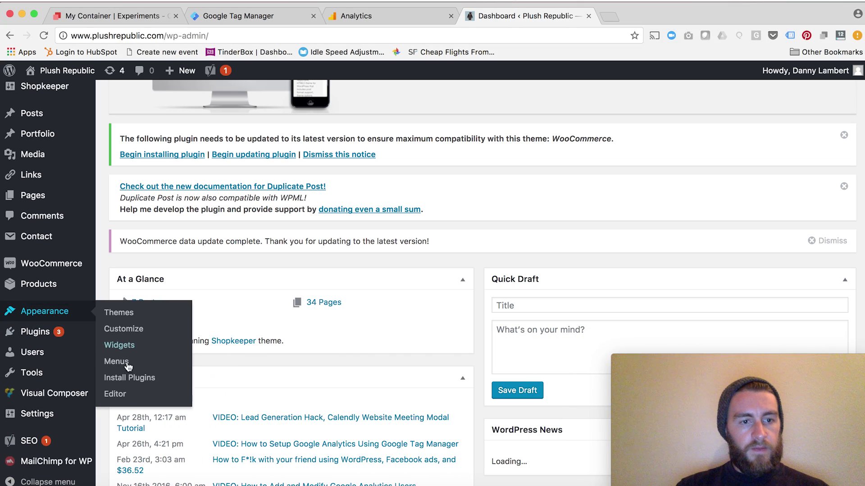
left_click(115, 395)
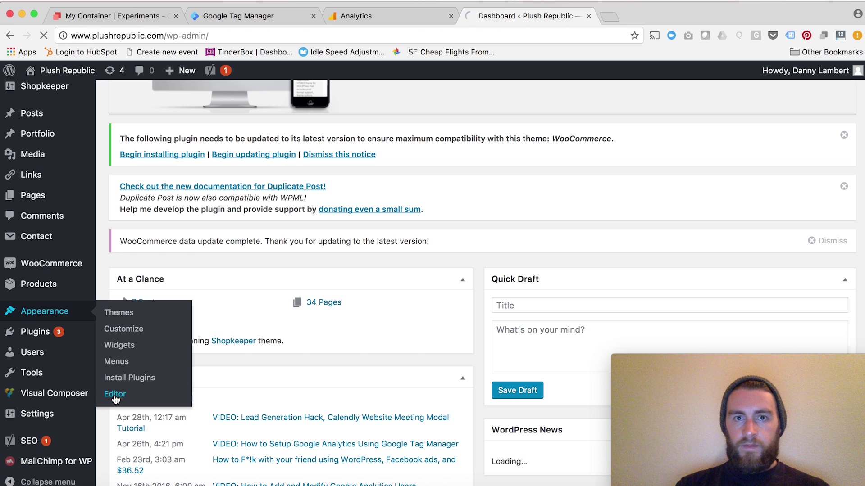
Check the anti-flicker and Tag Manager snippets in Shopkeeper's header.php and update the file
scroll(811, 259, "down", 5)
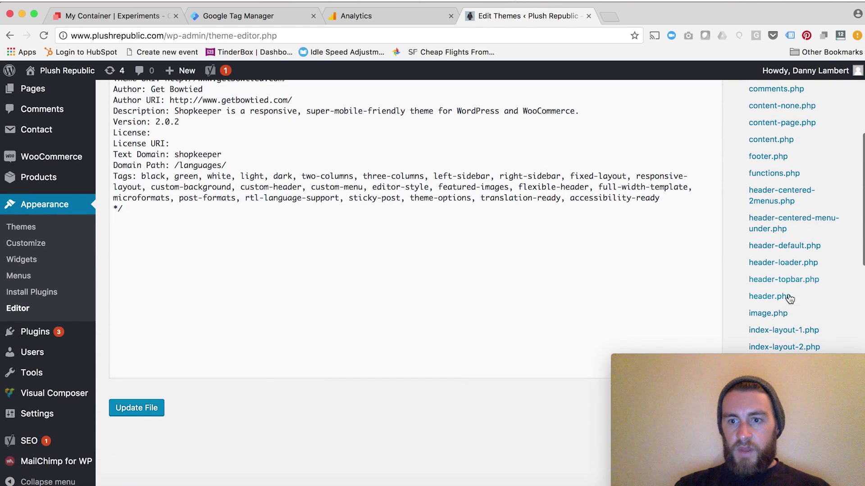
left_click(770, 298)
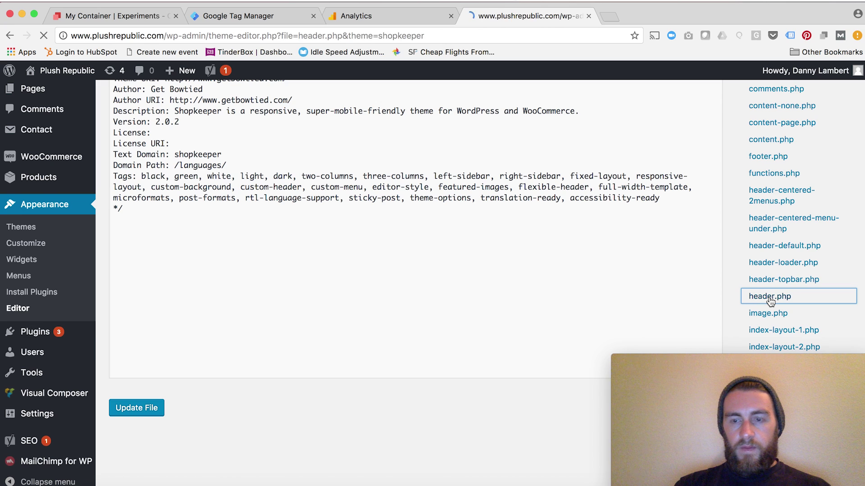
scroll(495, 292, "down", 5)
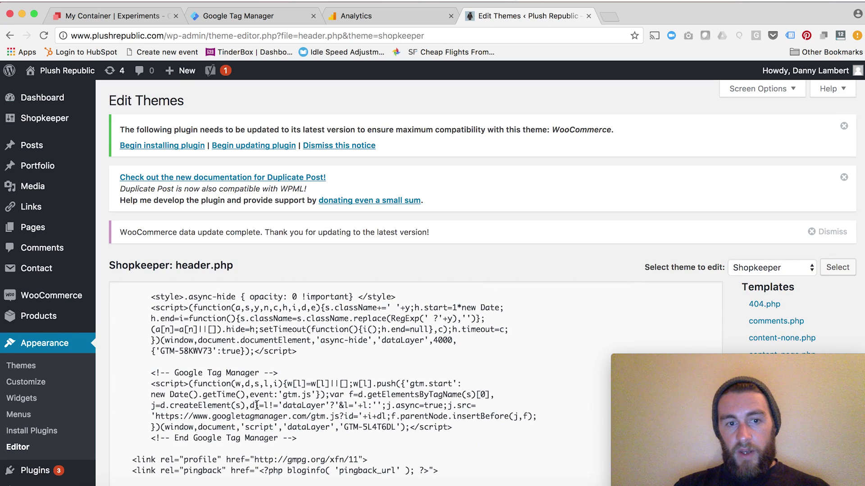
scroll(256, 406, "up", 1)
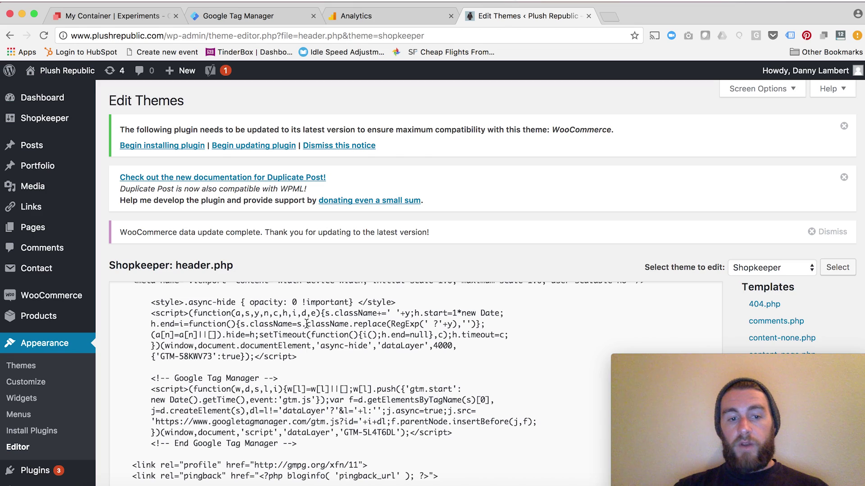
scroll(230, 397, "down", 10)
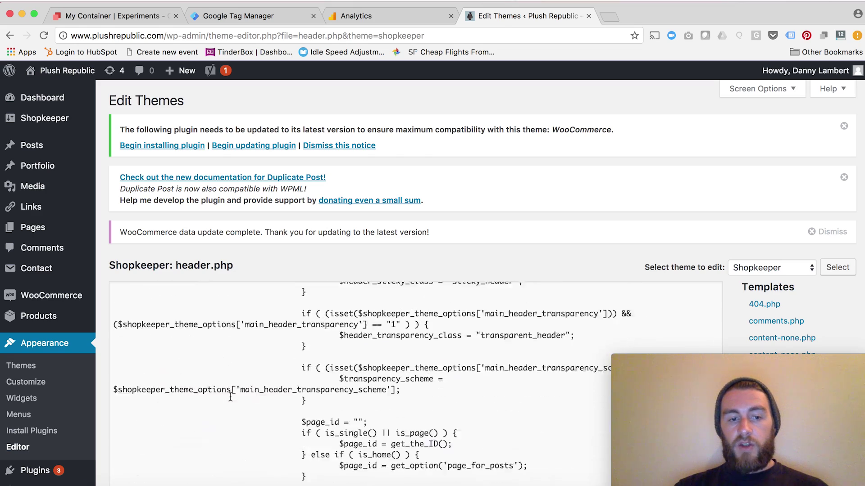
scroll(230, 397, "down", 10)
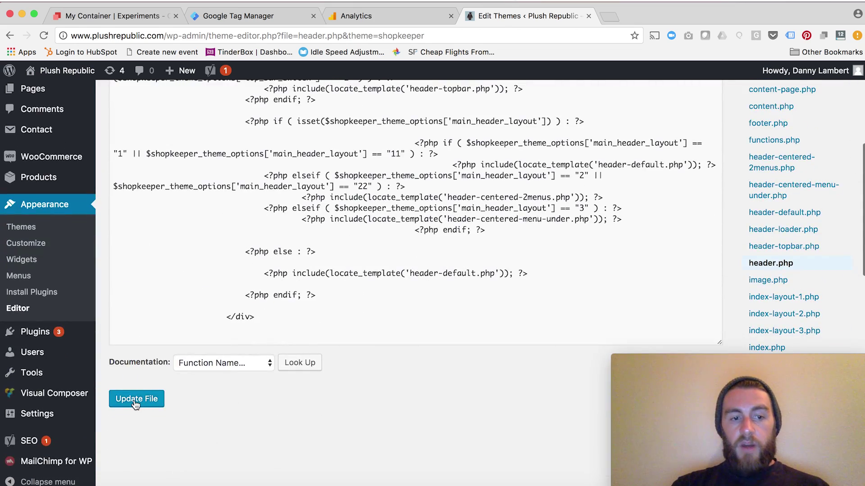
left_click(135, 402)
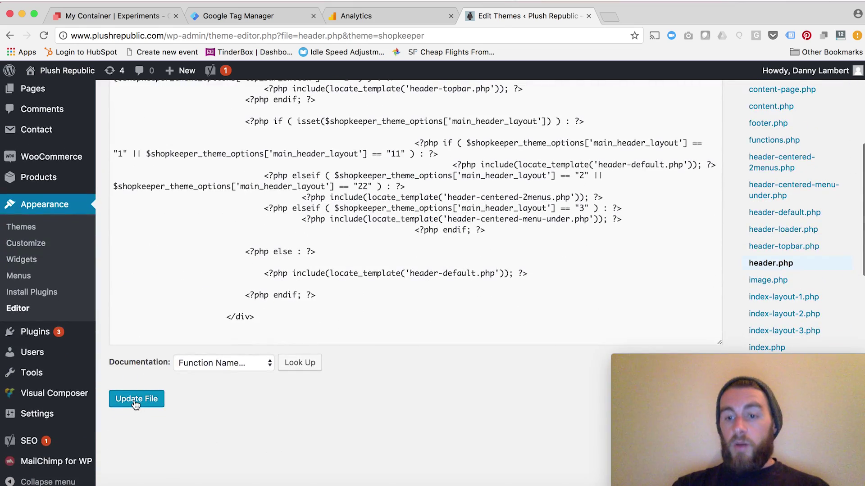
Visit the site's homepage, then close the Tag Manager and Analytics tabs
left_click(63, 78)
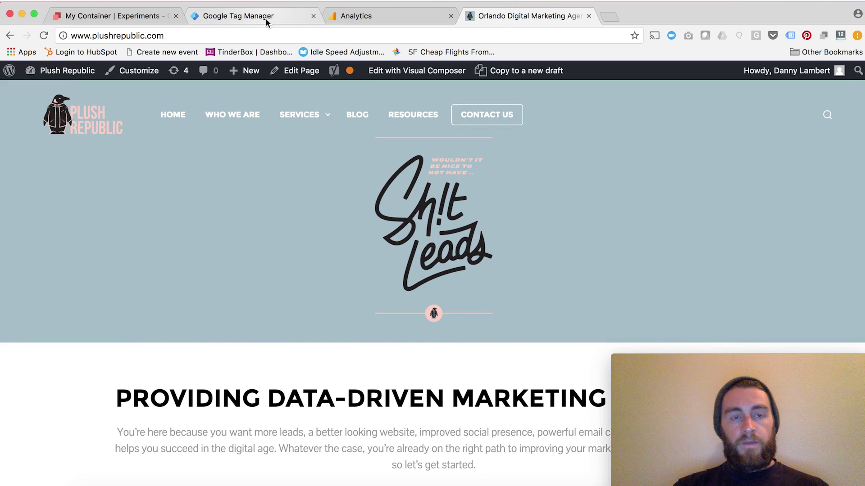
left_click(266, 18)
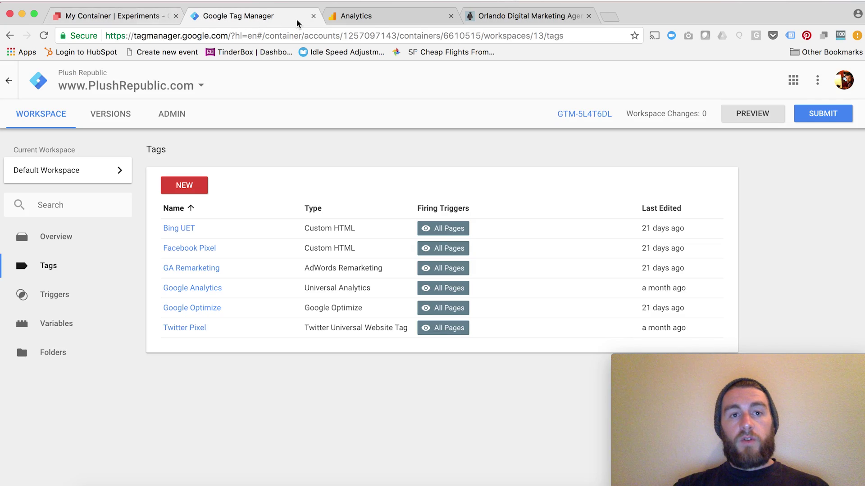
left_click(314, 16)
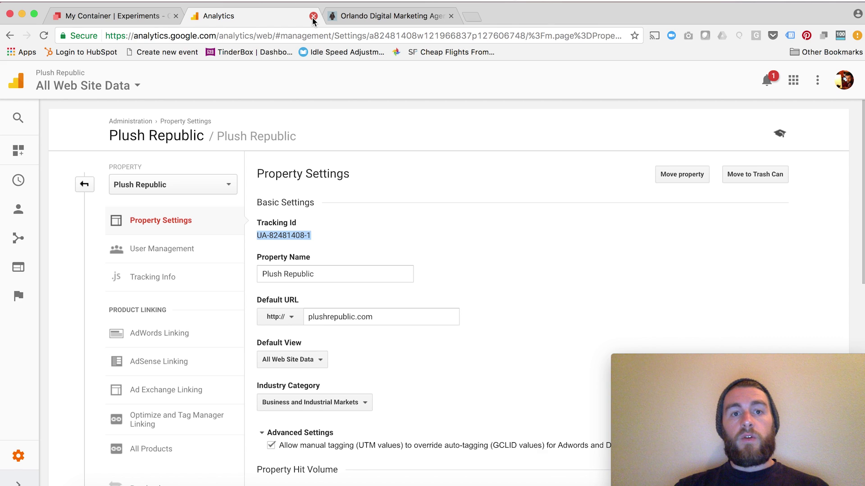
left_click(313, 17)
left_click(125, 15)
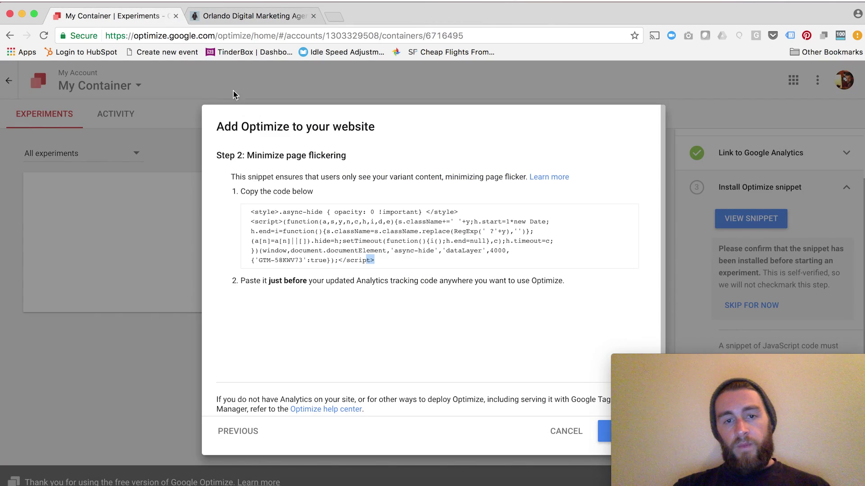
Dismiss the snippet dialog with DONE and collapse the Install Optimize snippet step
mouse_move(644, 400)
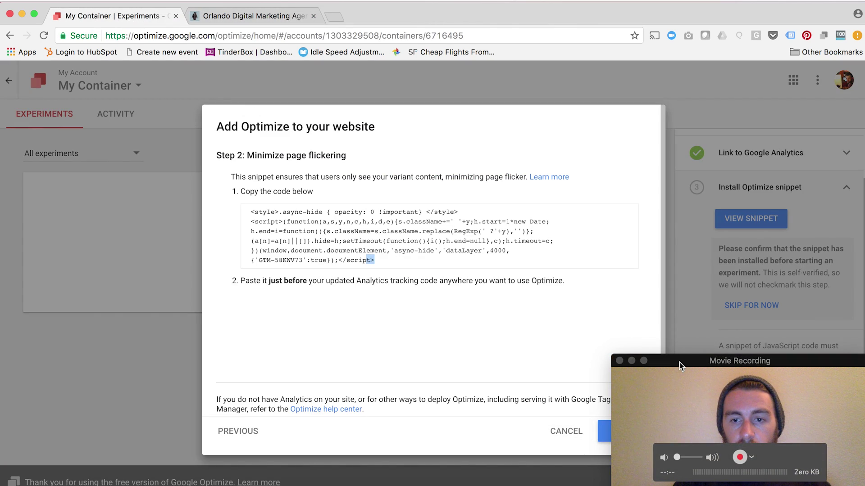
left_click_drag(679, 362, 71, 363)
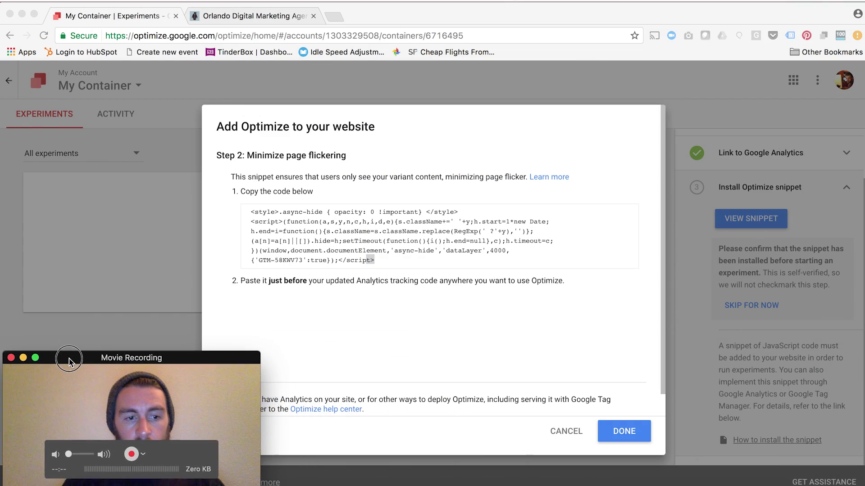
left_click(628, 432)
left_click(846, 188)
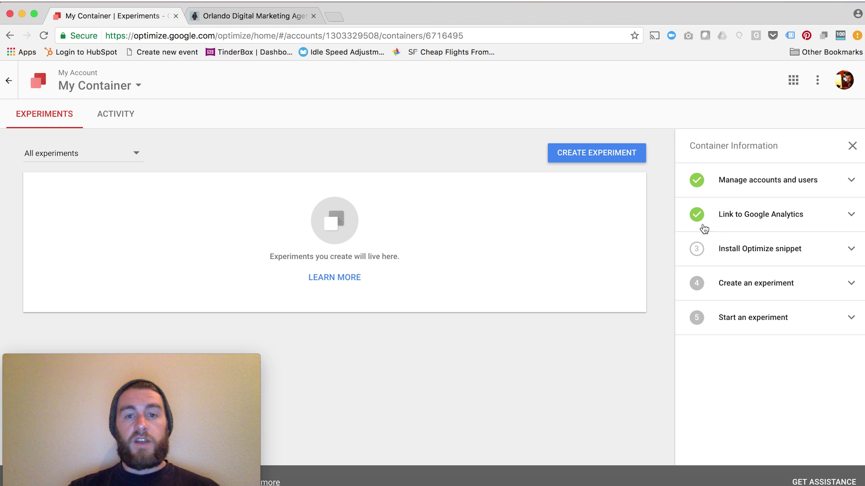
Start a new experiment named 'Test Experiment'
left_click(591, 156)
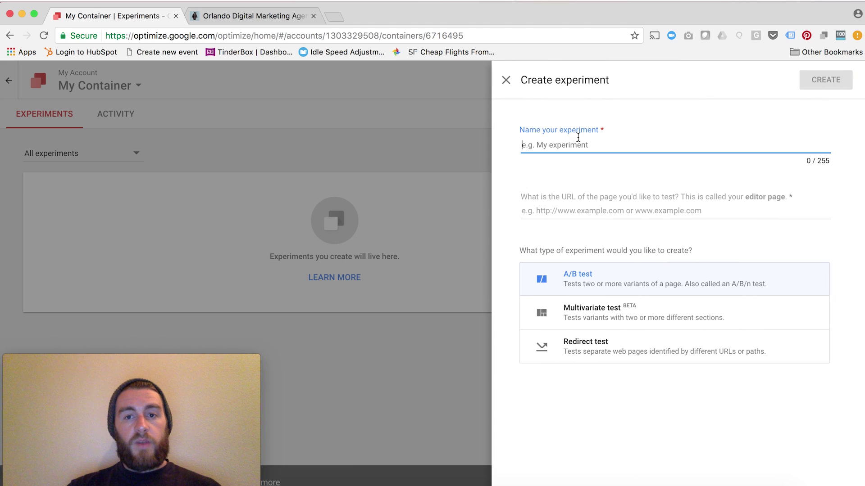
type("Test Experiment")
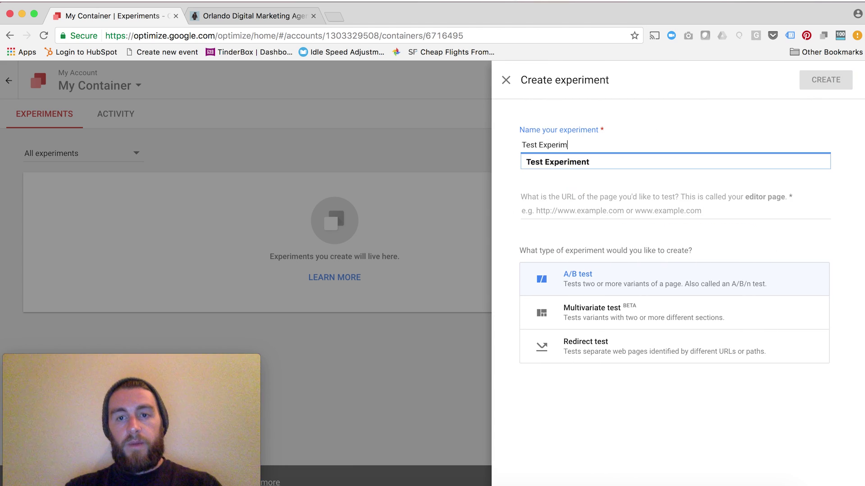
left_click(598, 172)
left_click(569, 207)
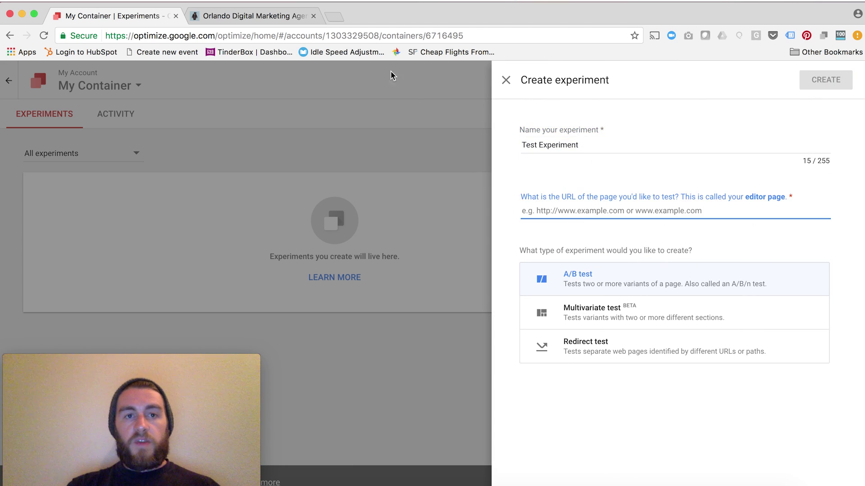
left_click(260, 18)
left_click(169, 34)
key("super+c")
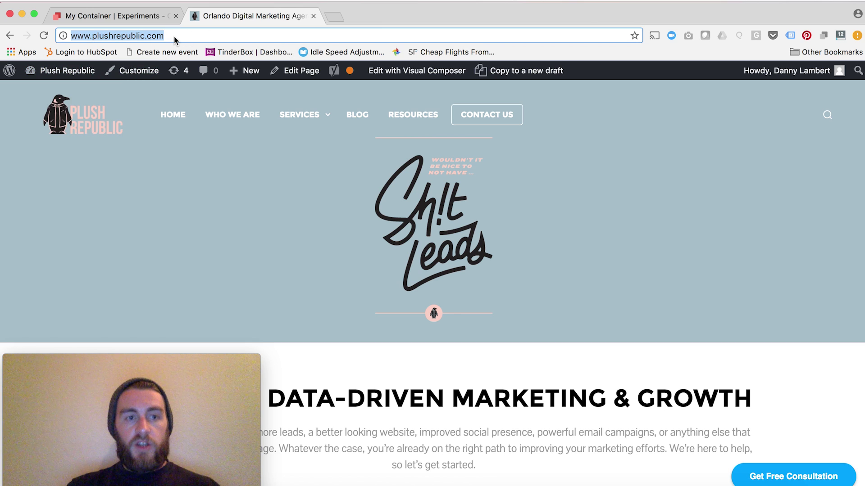
left_click(113, 15)
right_click(548, 207)
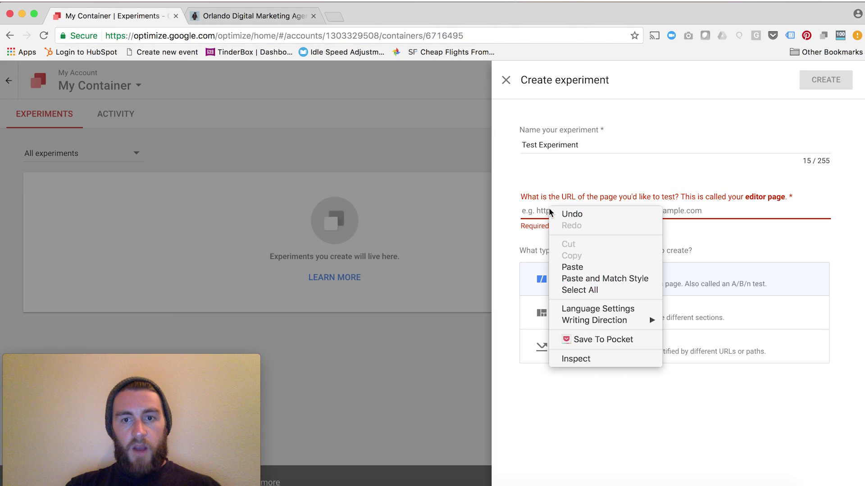
left_click(532, 217)
key("super+v")
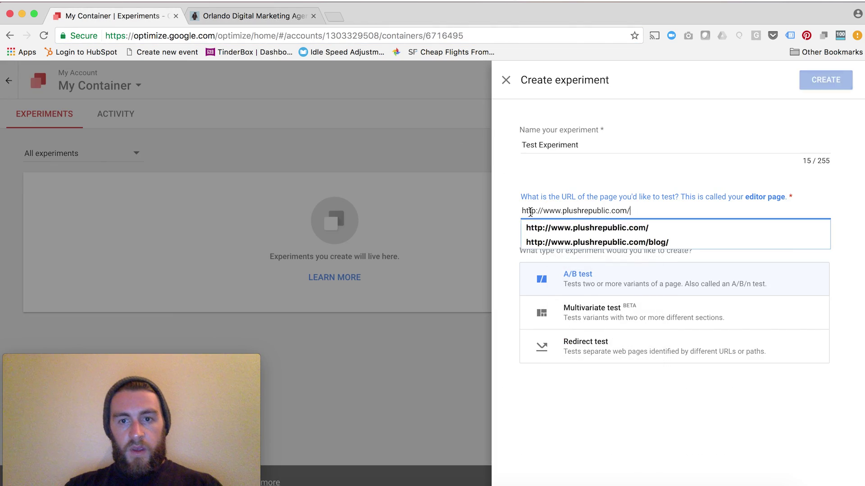
left_click(844, 219)
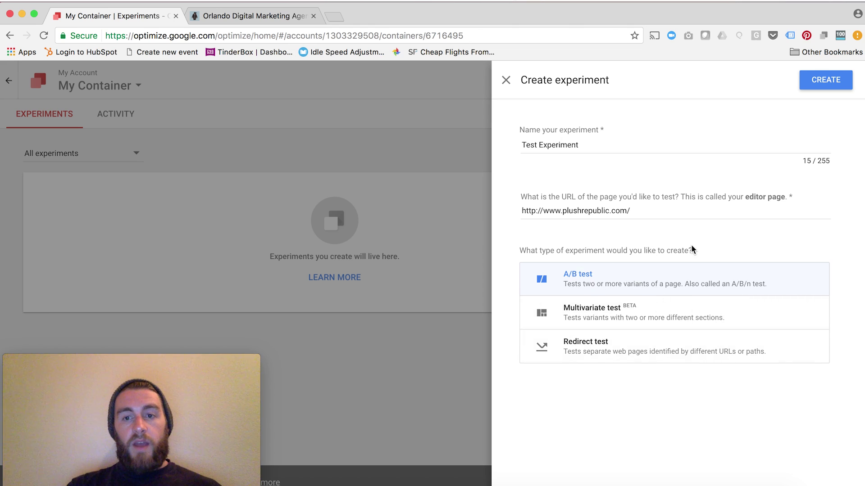
Create the Test Experiment as a draft A/B test
left_click(825, 80)
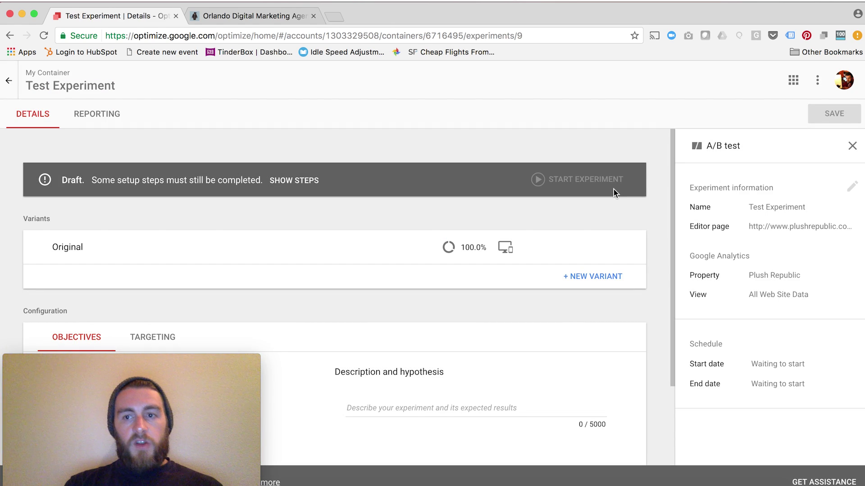
scroll(531, 247, "down", 2)
mouse_move(36, 366)
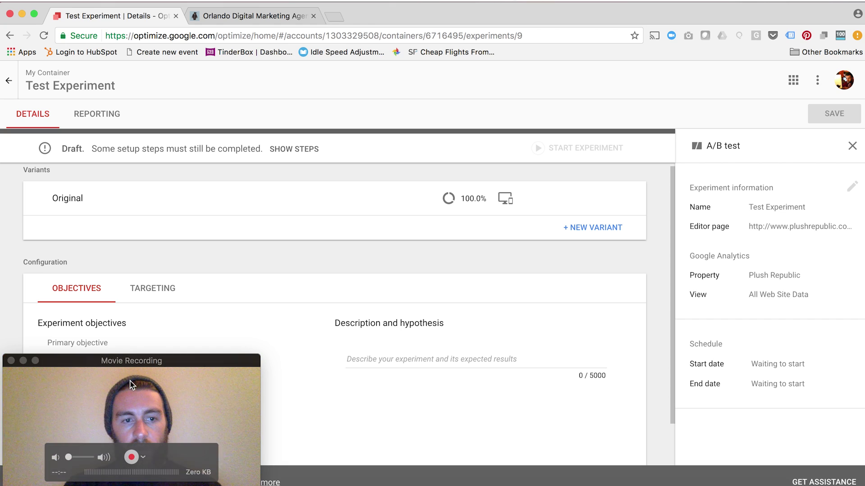
left_click(23, 361)
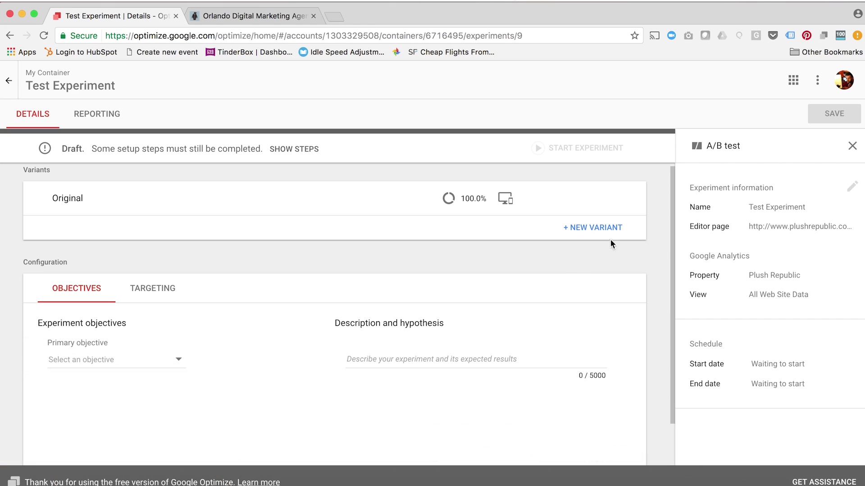
Add a variant named 'Test Variant' that splits traffic 50/50 with the Original
left_click(588, 227)
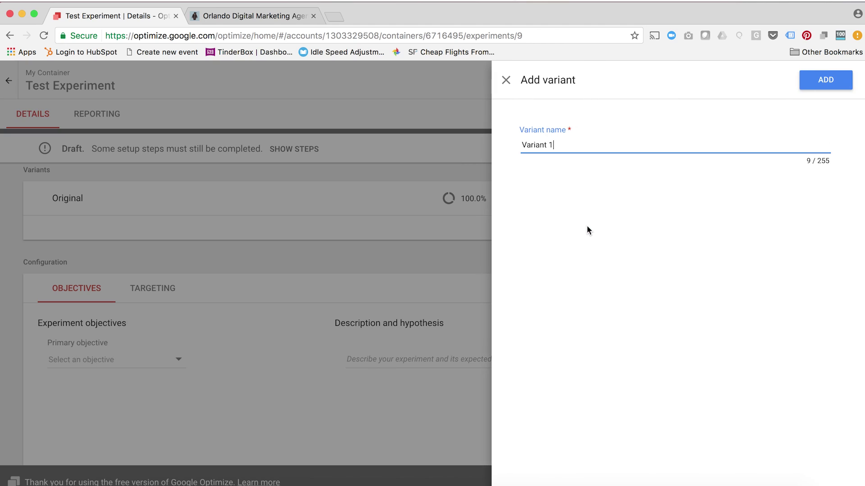
left_click_drag(567, 148, 498, 143)
type("Test Var")
left_click(825, 81)
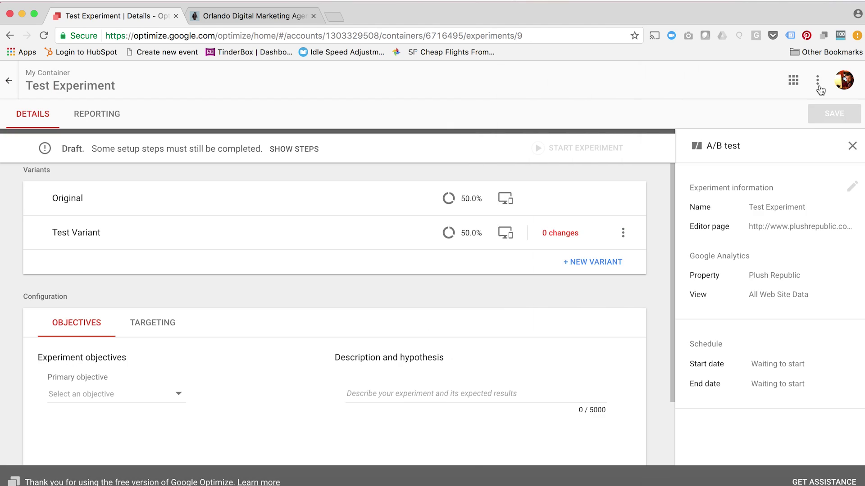
left_click(608, 231)
Dismiss the unsaved-changes prompt and review the Test Variant's info without changing it
left_click(402, 305)
left_click(623, 232)
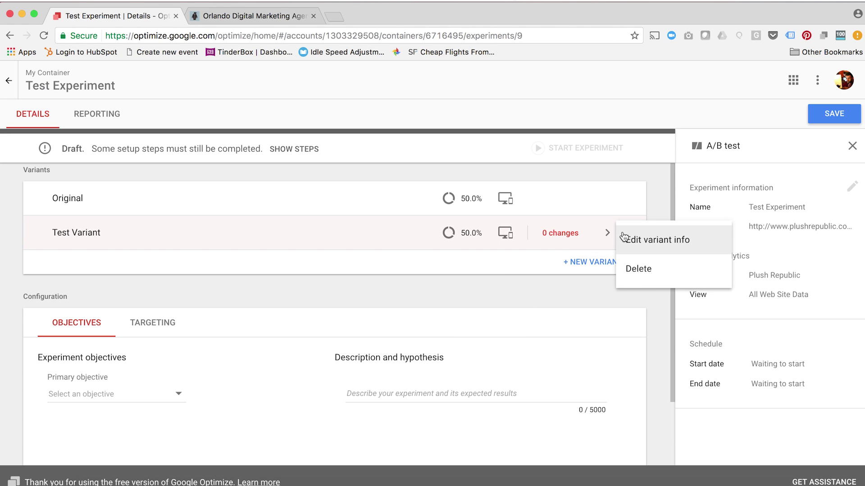
left_click(636, 240)
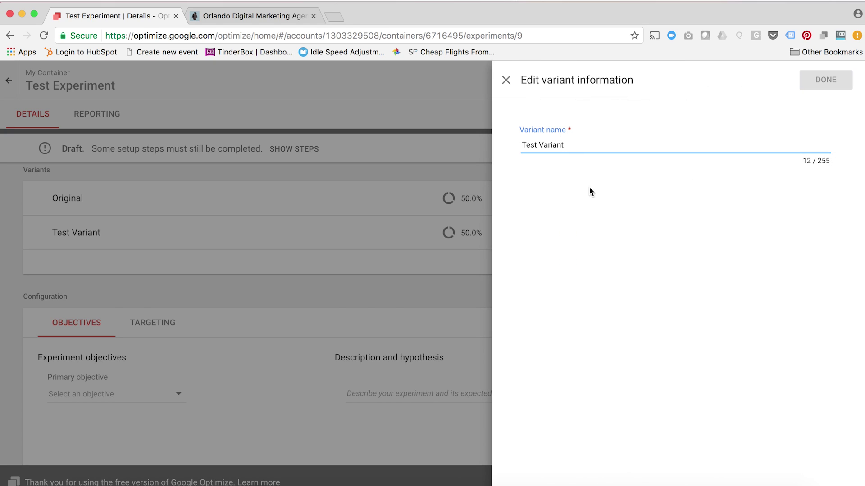
left_click(506, 80)
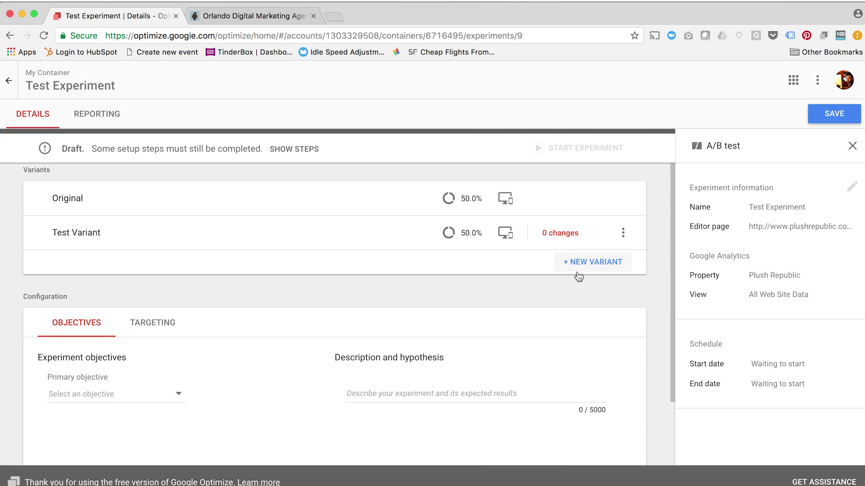
Set the experiment's Analytics view to All Web Site Data
left_click(852, 186)
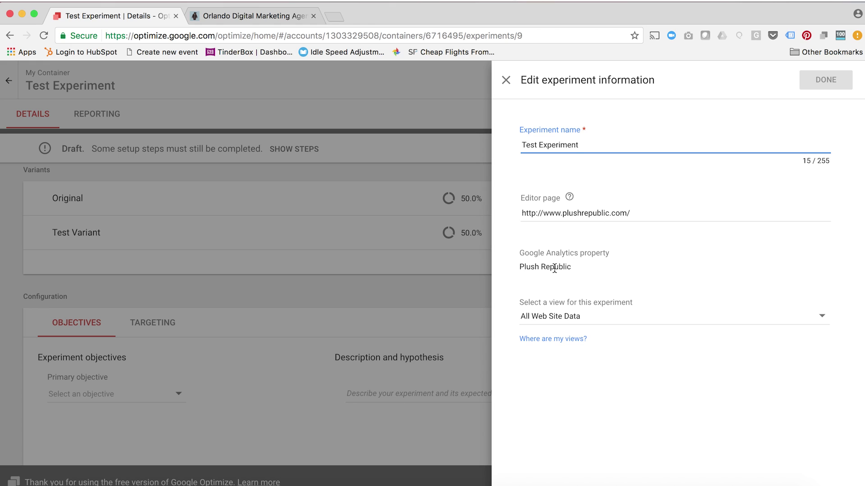
left_click(594, 318)
left_click(595, 318)
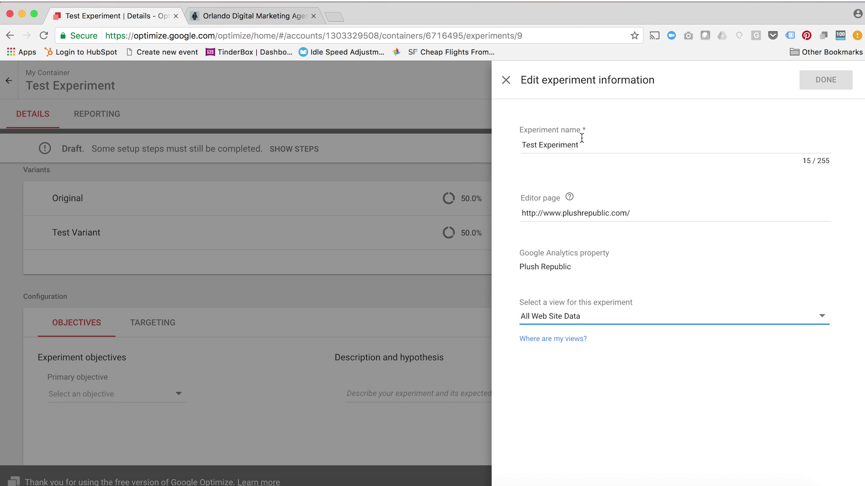
left_click(506, 80)
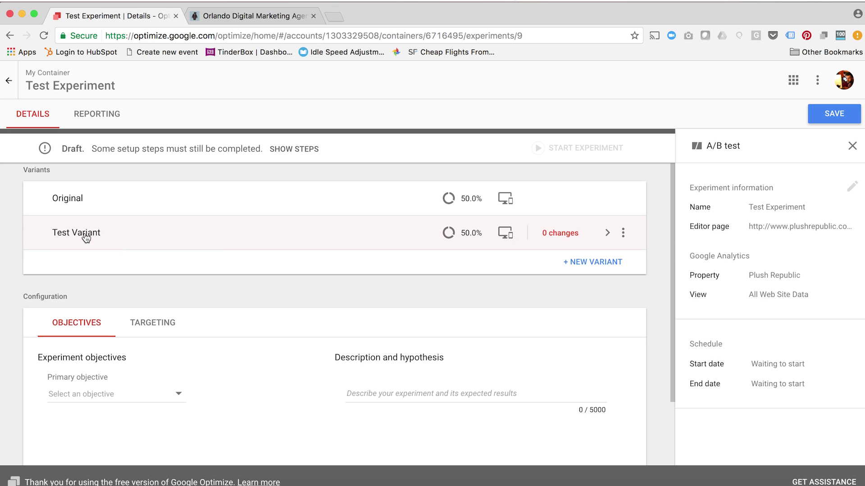
left_click(85, 238)
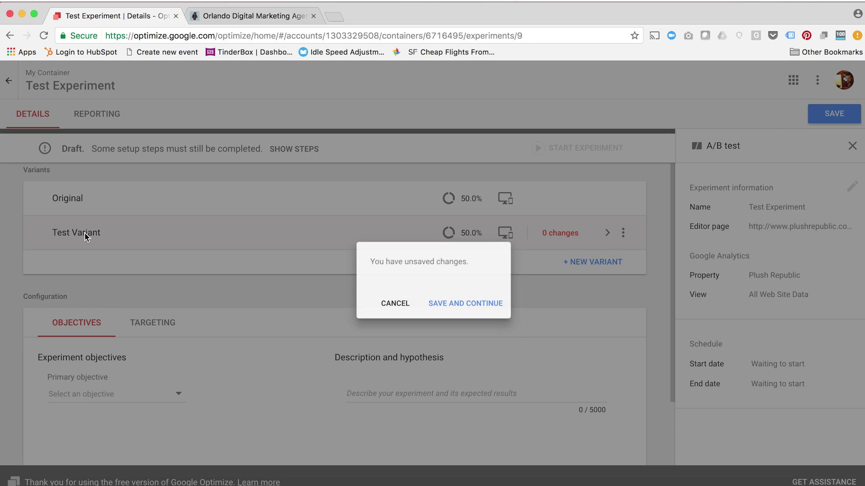
Save pending changes and select the homepage headline in the visual editor
left_click(450, 307)
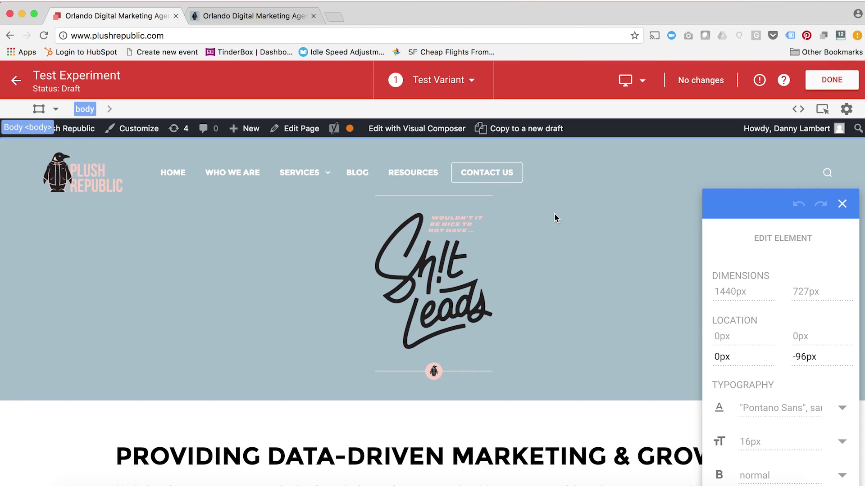
left_click(554, 218)
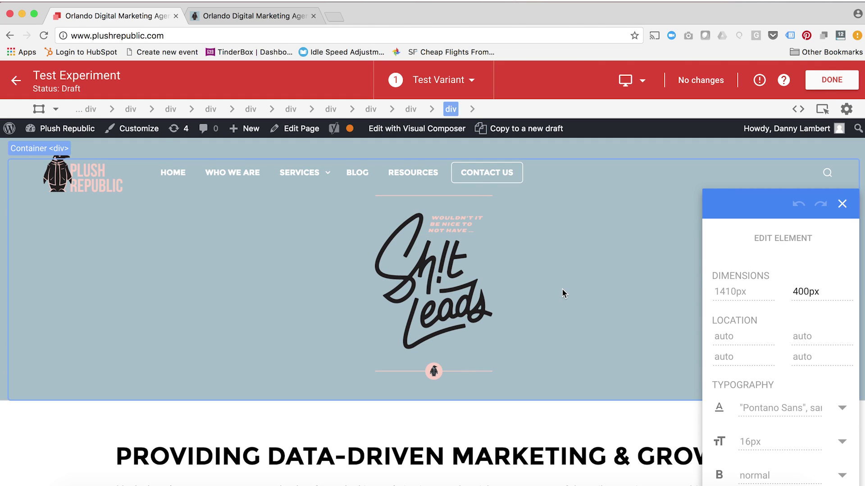
scroll(566, 351, "down", 5)
left_click(566, 354)
left_click(572, 322)
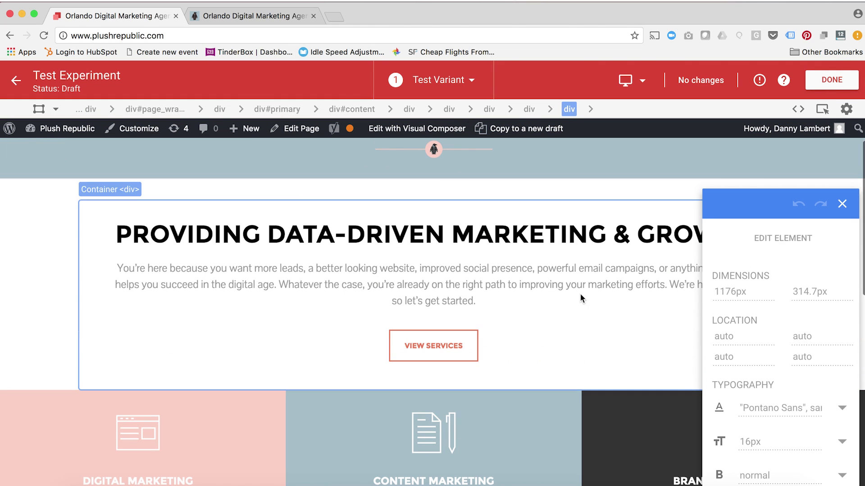
left_click(579, 237)
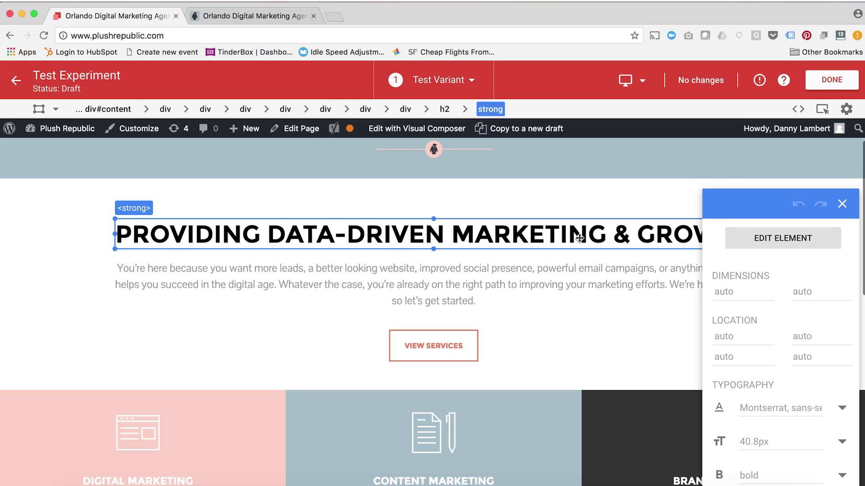
Edit the headline text, removing 'PROVIDING DATA-DRIVEN' and retyping MARKETING
left_click(772, 242)
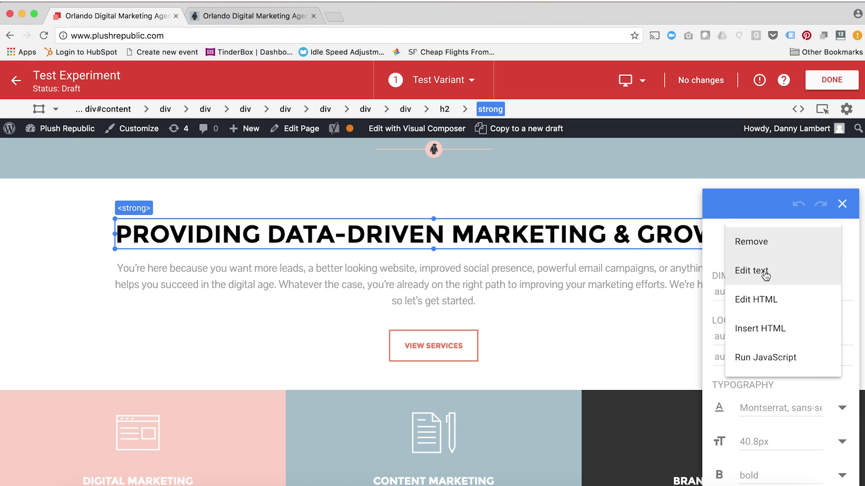
left_click(765, 275)
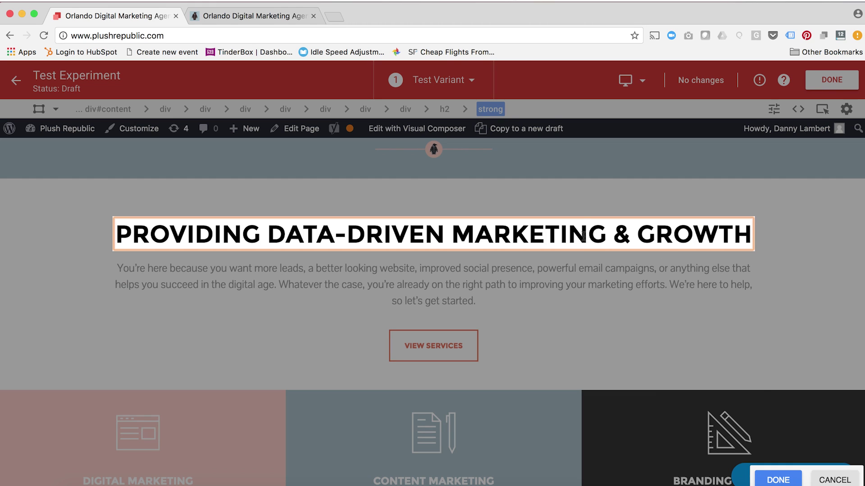
left_click(585, 236)
left_click_drag(603, 234, 120, 234)
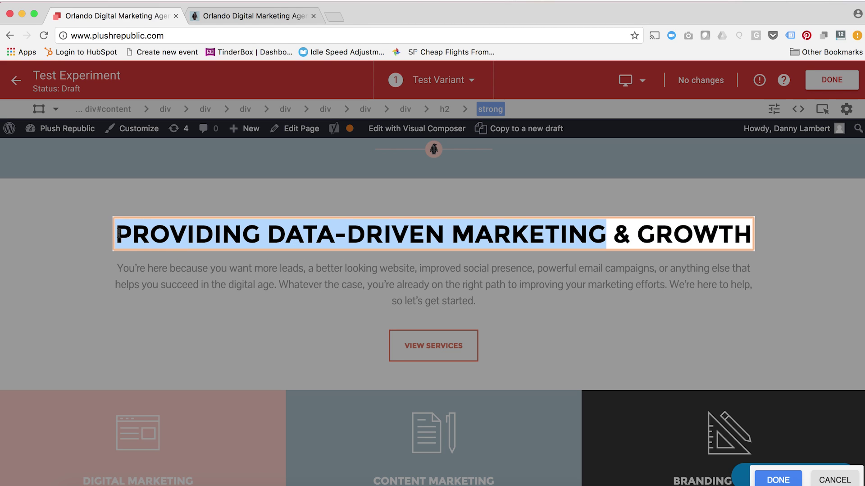
type("Marketi")
key("BackSpace")
key("BackSpace")
key("BackSpace")
key("BackSpace")
key("BackSpace")
key("BackSpace")
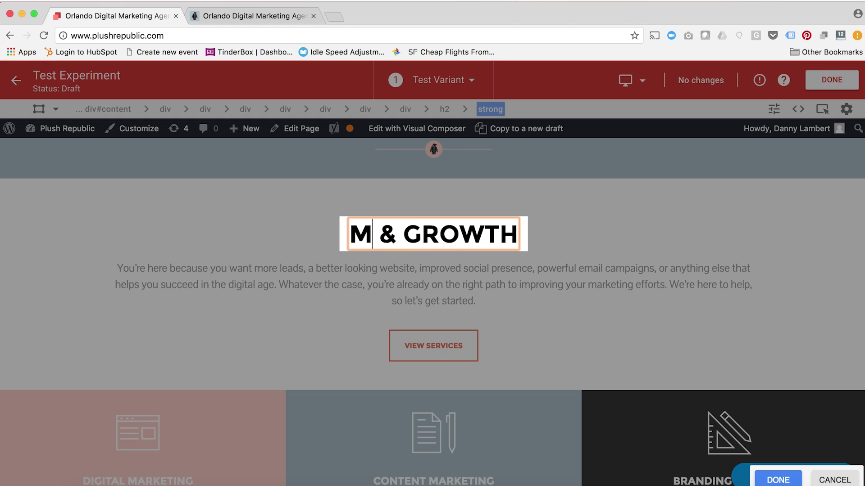
type("R")
key("BackSpace")
Finish the 'MARKETING & GROWTH' headline and save it as the Test Variant's one change
type("arketing")
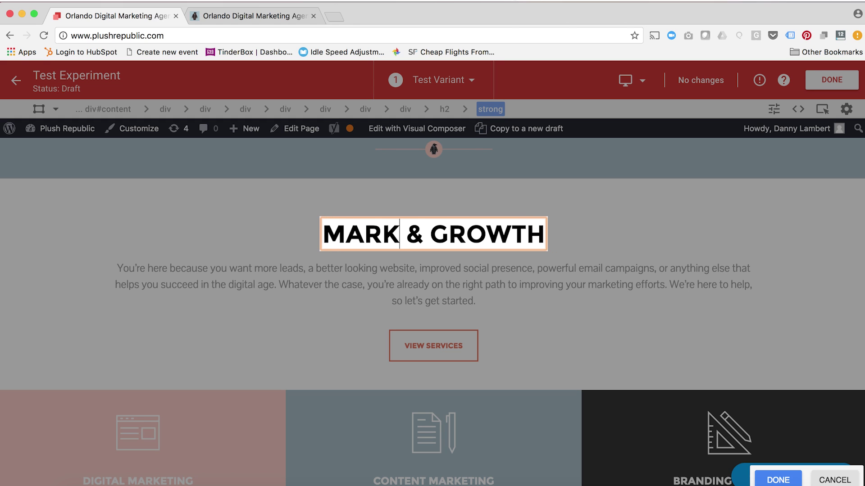
left_click(724, 219)
left_click(778, 479)
left_click(822, 86)
left_click(842, 204)
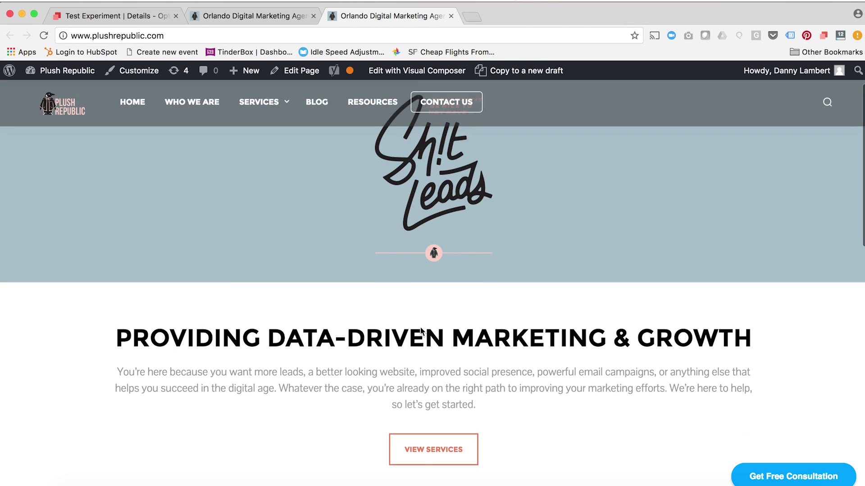
scroll(421, 330, "up", 2)
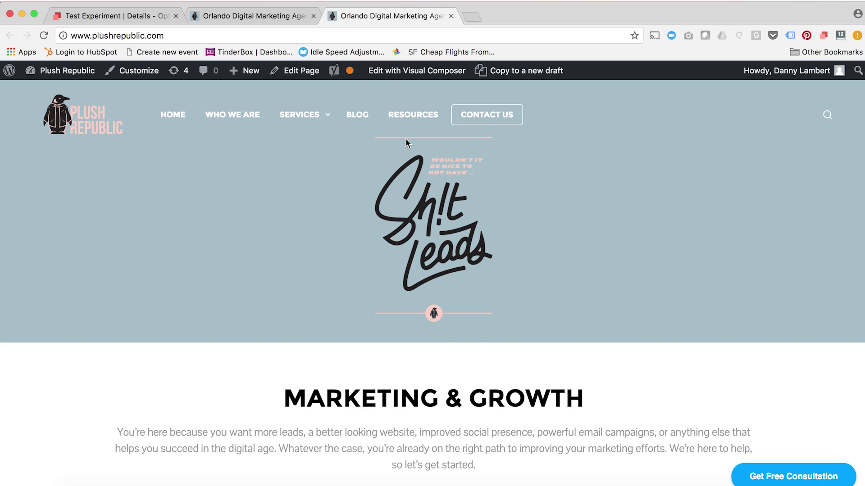
Set the primary objective to Macro Conversion and the description to 'Copy on home page changed.'
left_click(451, 16)
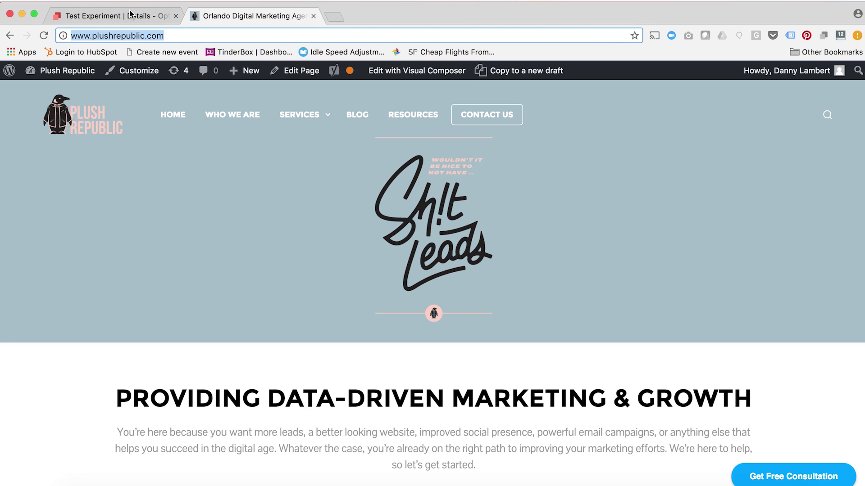
left_click(120, 14)
scroll(531, 247, "down", 1)
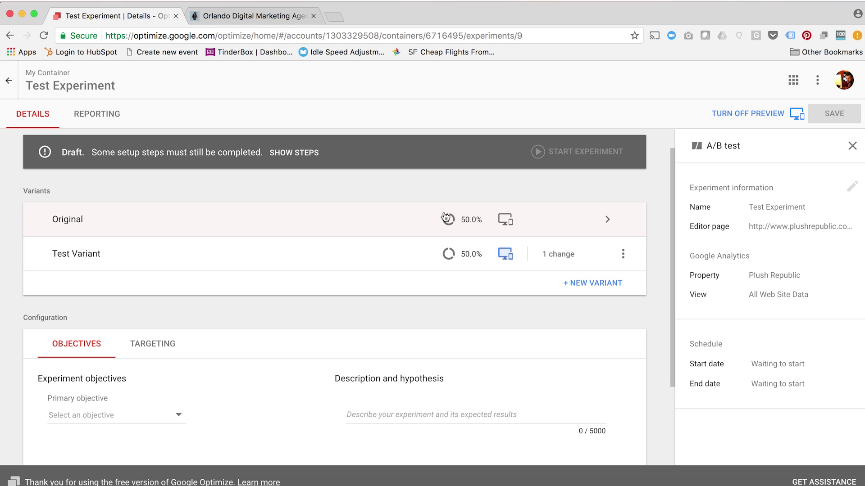
scroll(427, 243, "down", 2)
scroll(428, 245, "down", 1)
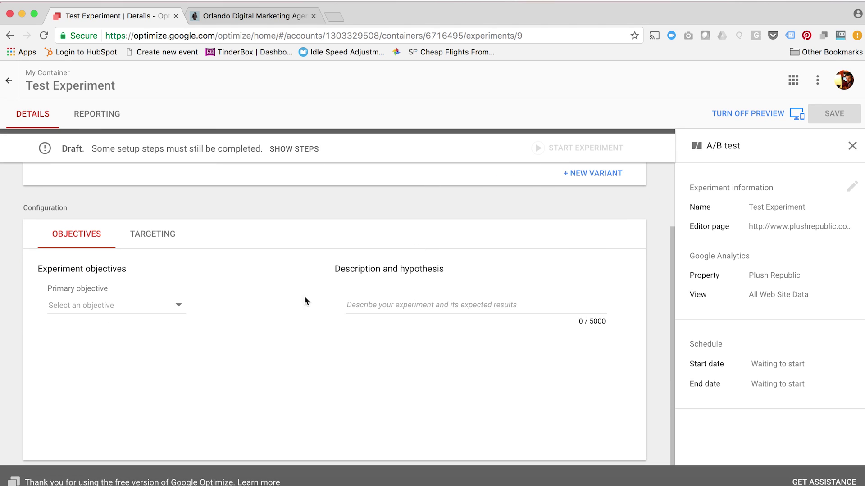
left_click(177, 306)
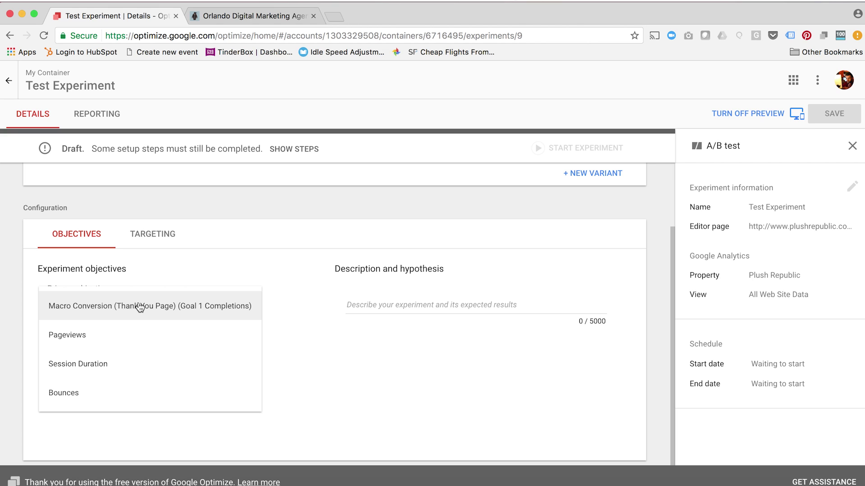
left_click(123, 308)
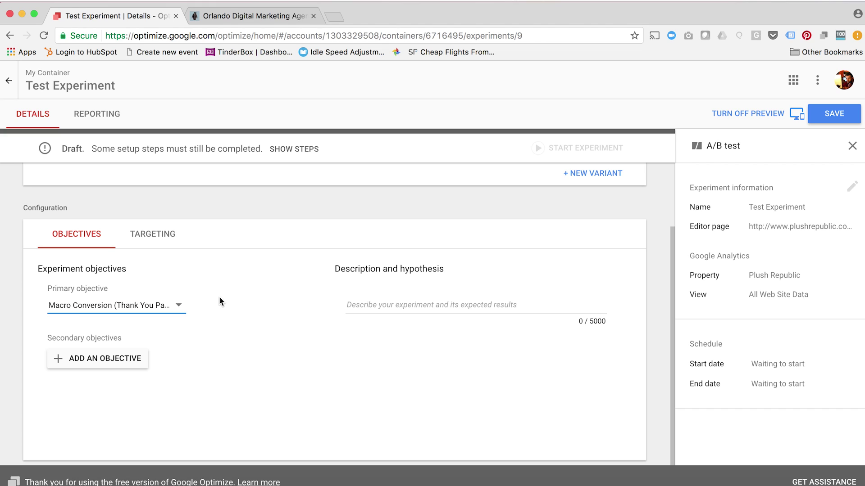
left_click(376, 304)
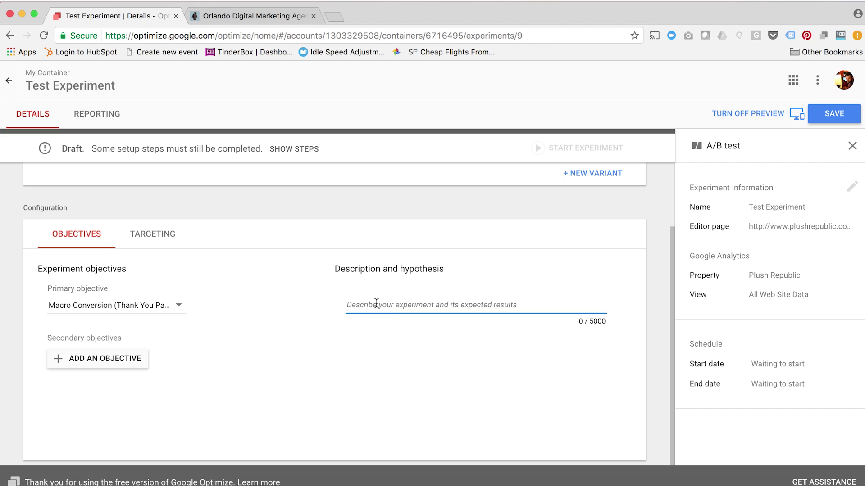
type("Copy on home page changed.")
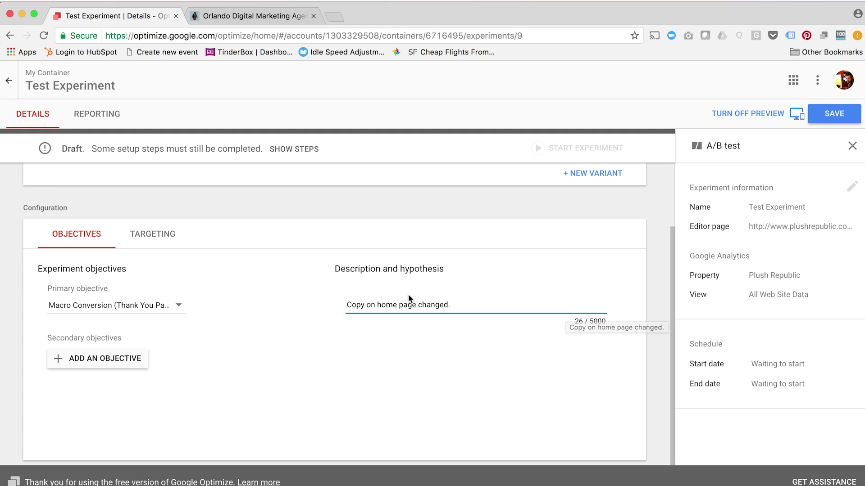
left_click(152, 235)
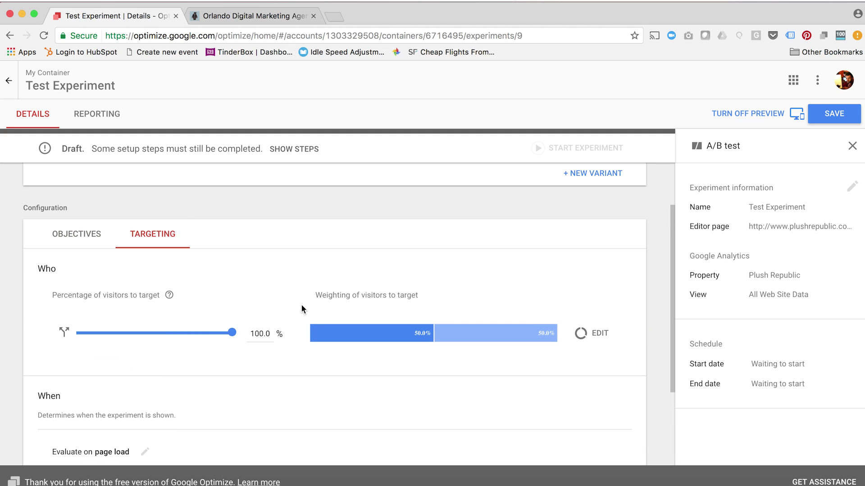
scroll(301, 307, "down", 2)
scroll(300, 304, "up", 1)
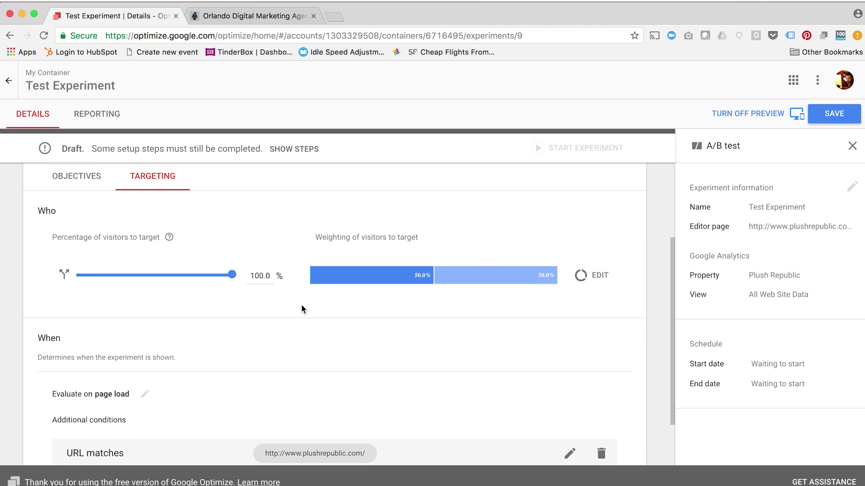
scroll(300, 304, "down", 2)
left_click(169, 185)
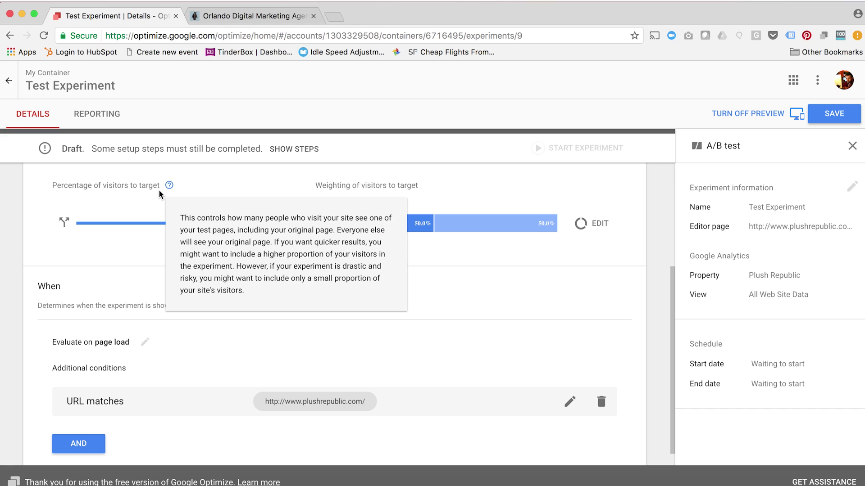
left_click(116, 251)
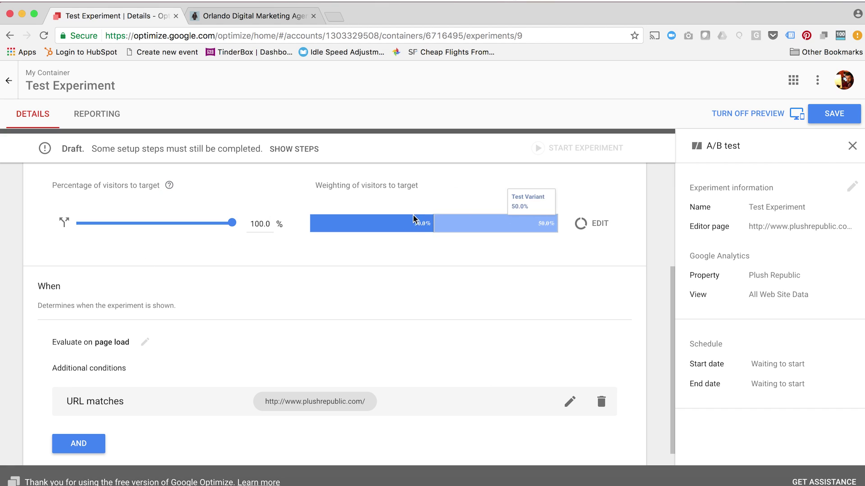
mouse_move(453, 230)
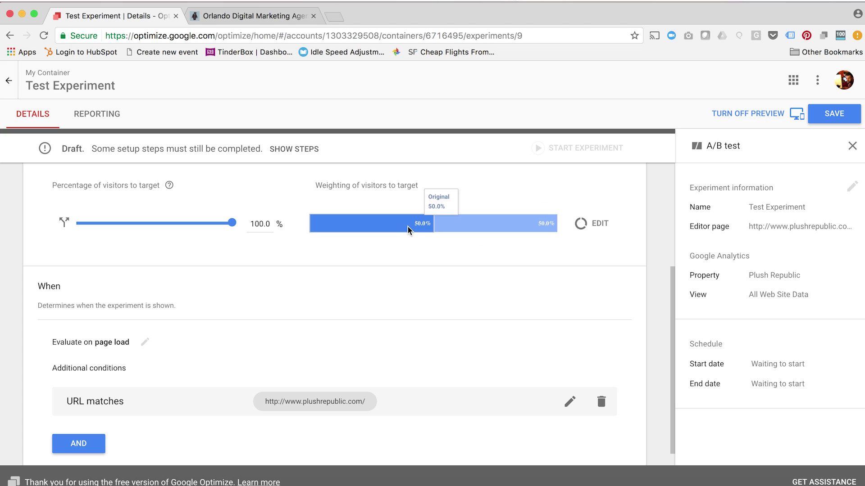
scroll(263, 342, "down", 2)
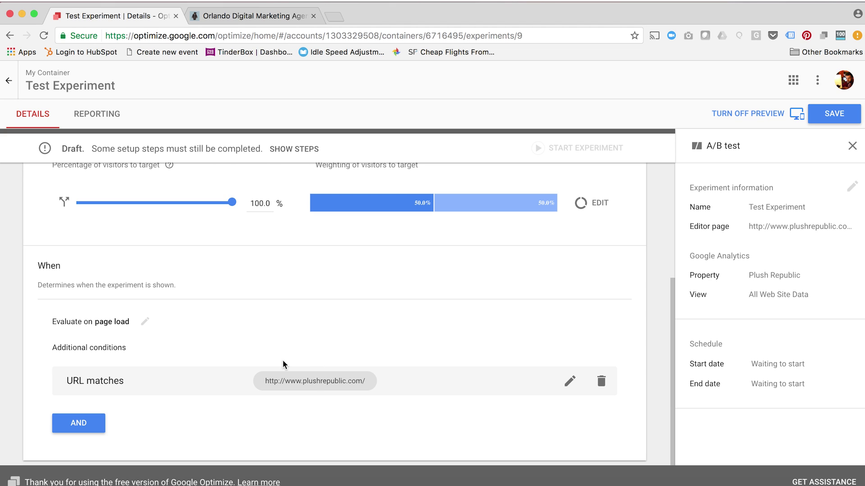
scroll(431, 334, "up", 6)
Turn off the preview and save the experiment settings so it is ready to start
left_click(722, 114)
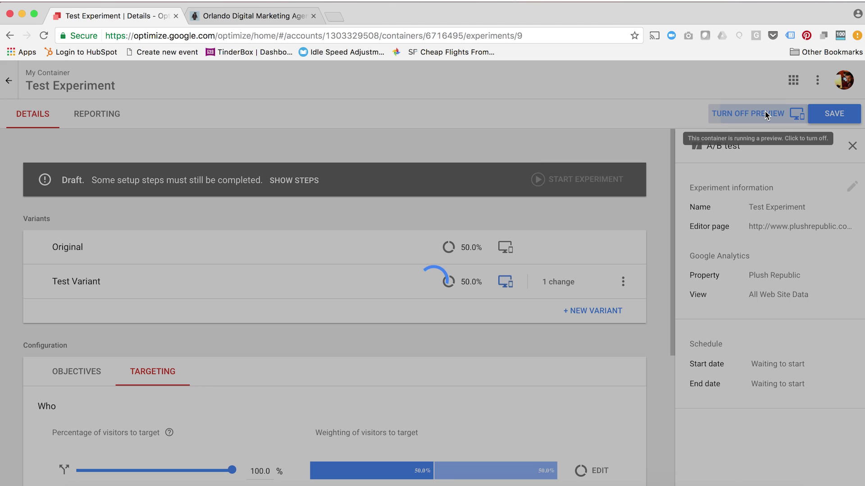
left_click(520, 178)
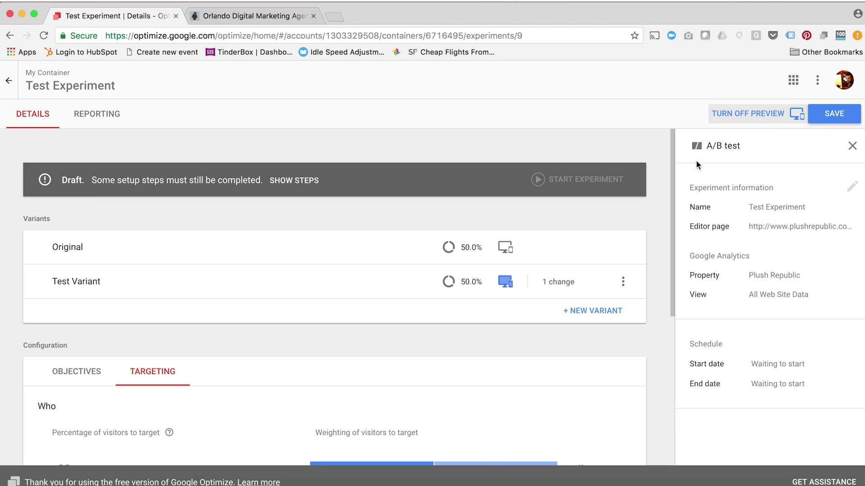
left_click(843, 116)
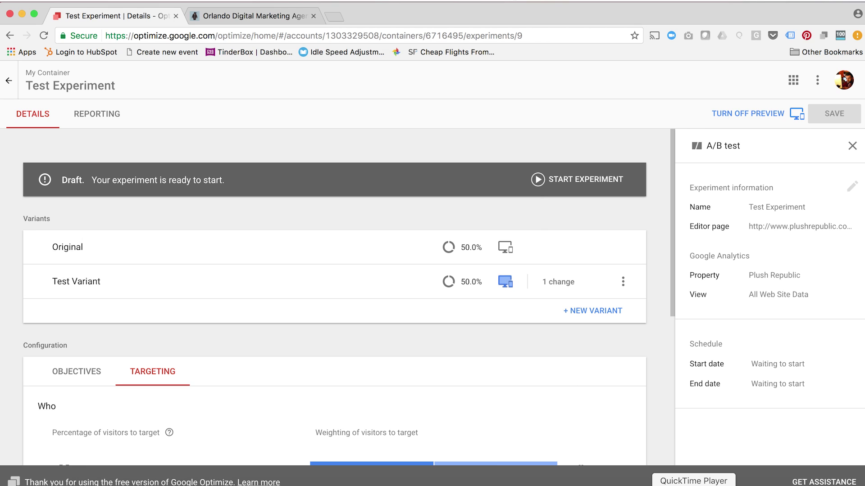
right_click(694, 485)
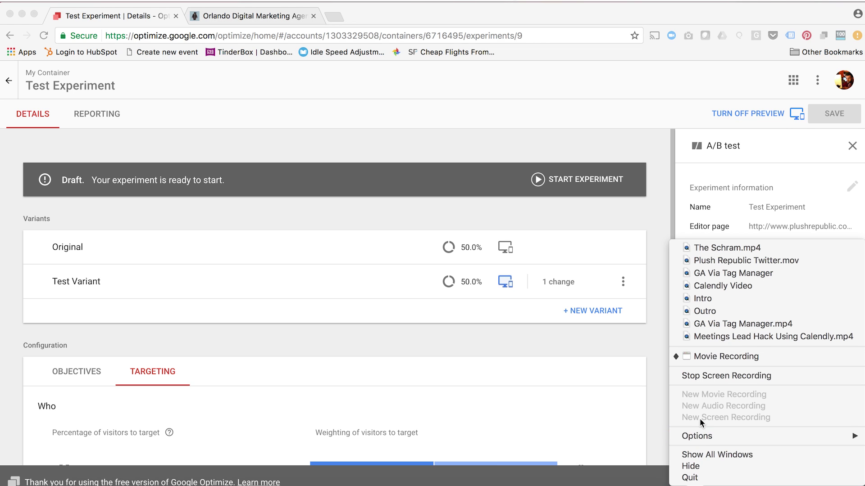